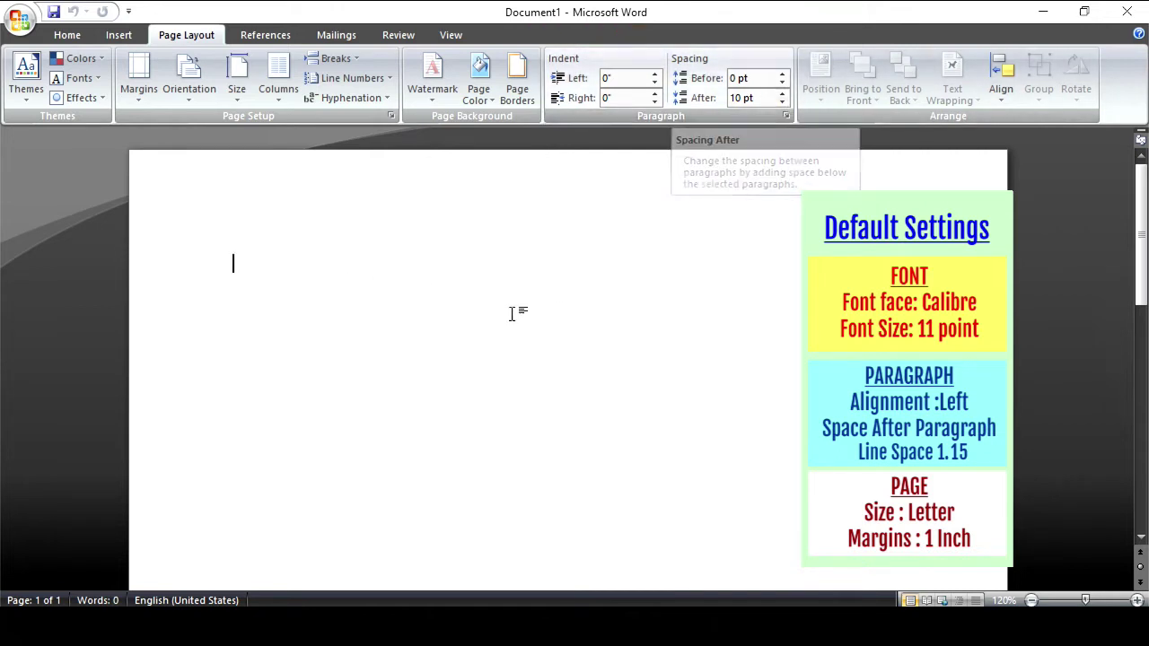
- Review the blank document's margin presets and paper size options without changing them
{"action": "left_click", "coordinate": [356, 313]}
{"action": "left_click", "coordinate": [140, 116]}
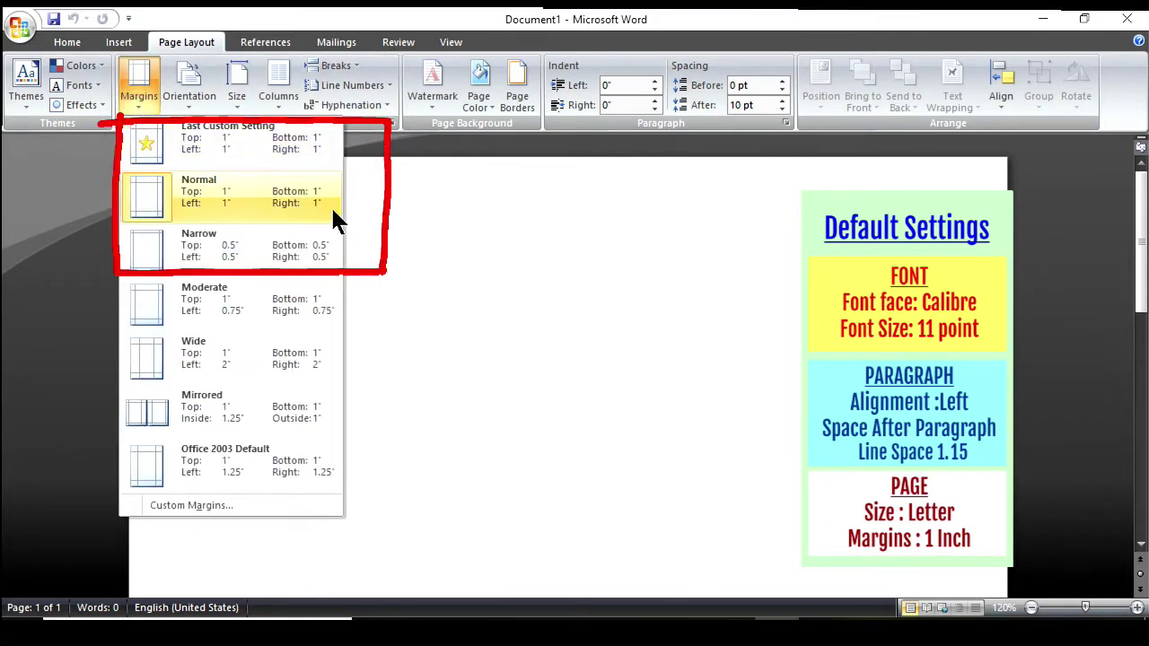
{"action": "left_click", "coordinate": [466, 223]}
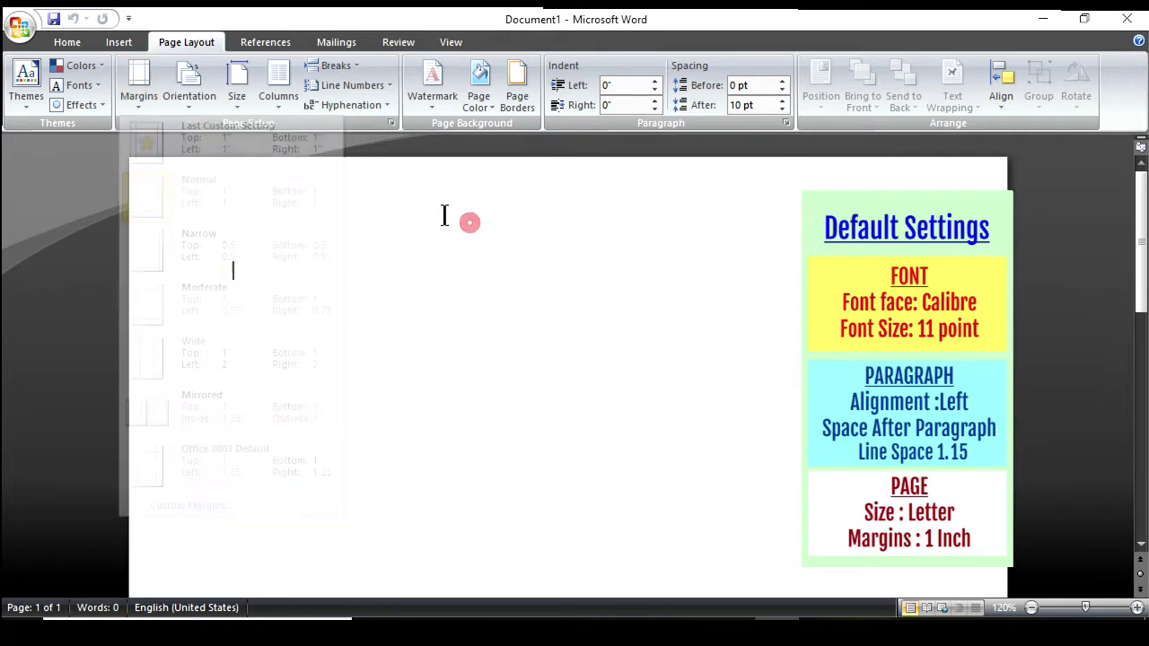
{"action": "left_click", "coordinate": [231, 115]}
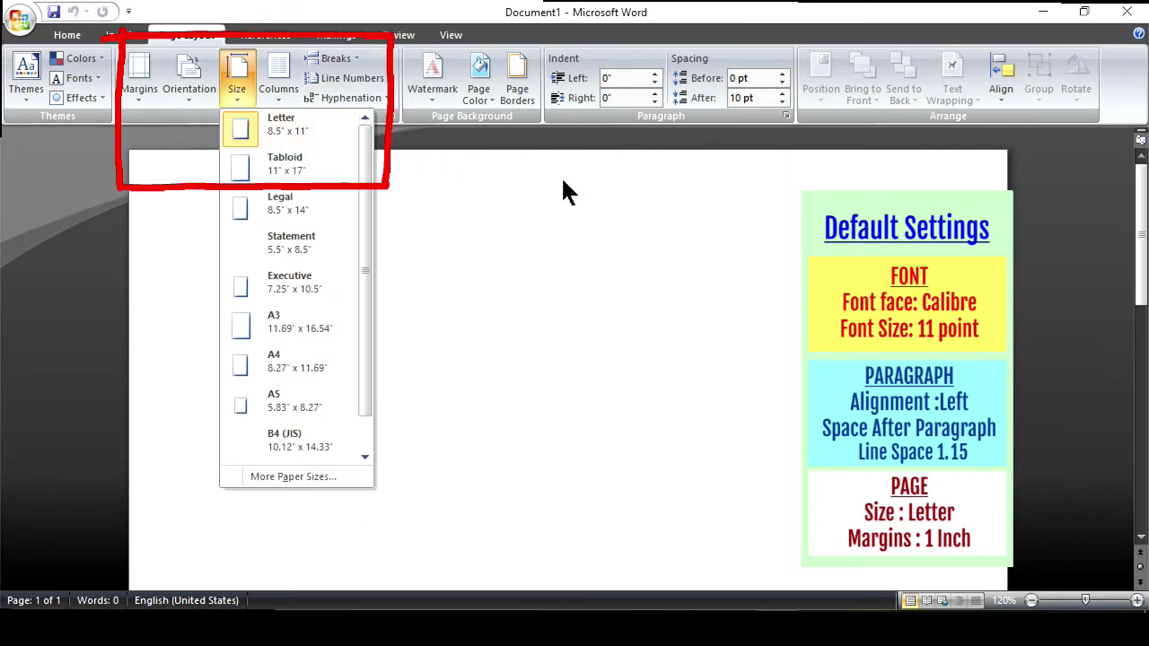
{"action": "left_click", "coordinate": [546, 212]}
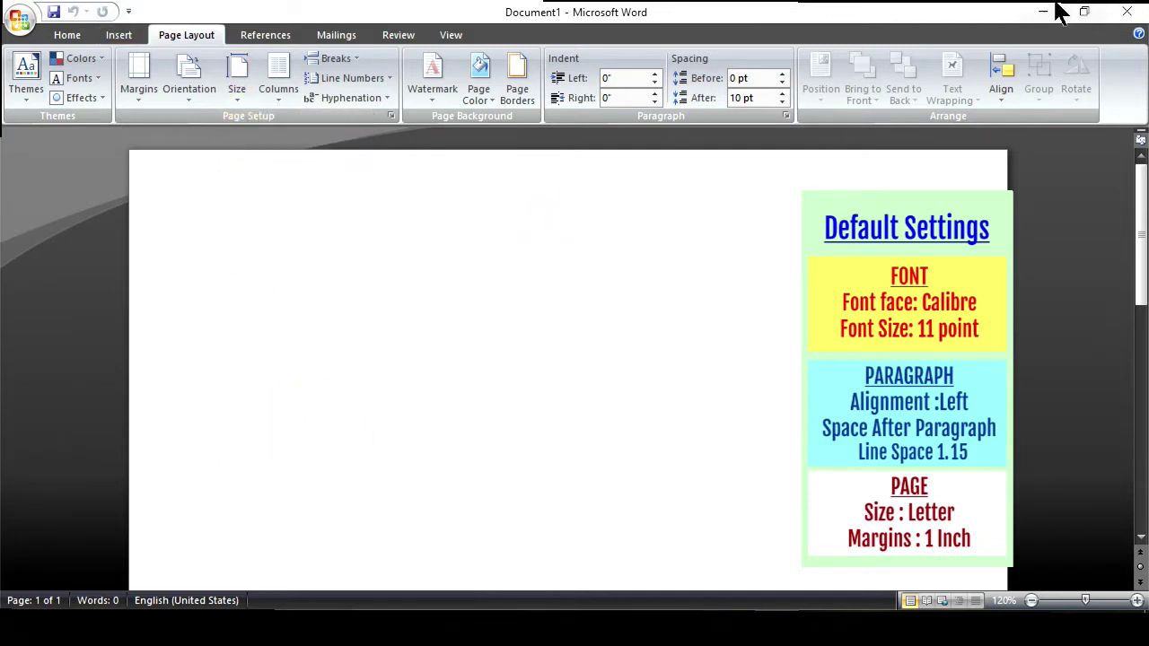
- Generate placeholder text in the blank document with the formula =rand(3,5)
{"action": "left_click", "coordinate": [76, 36]}
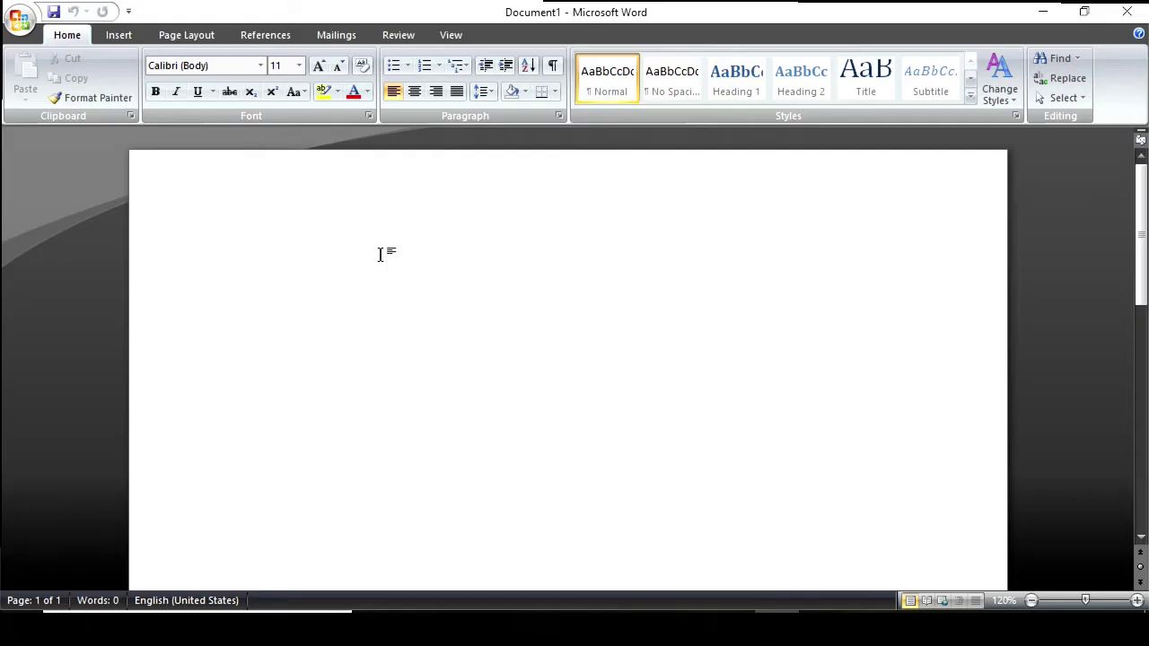
{"action": "type", "text": "=rand(3,5"}
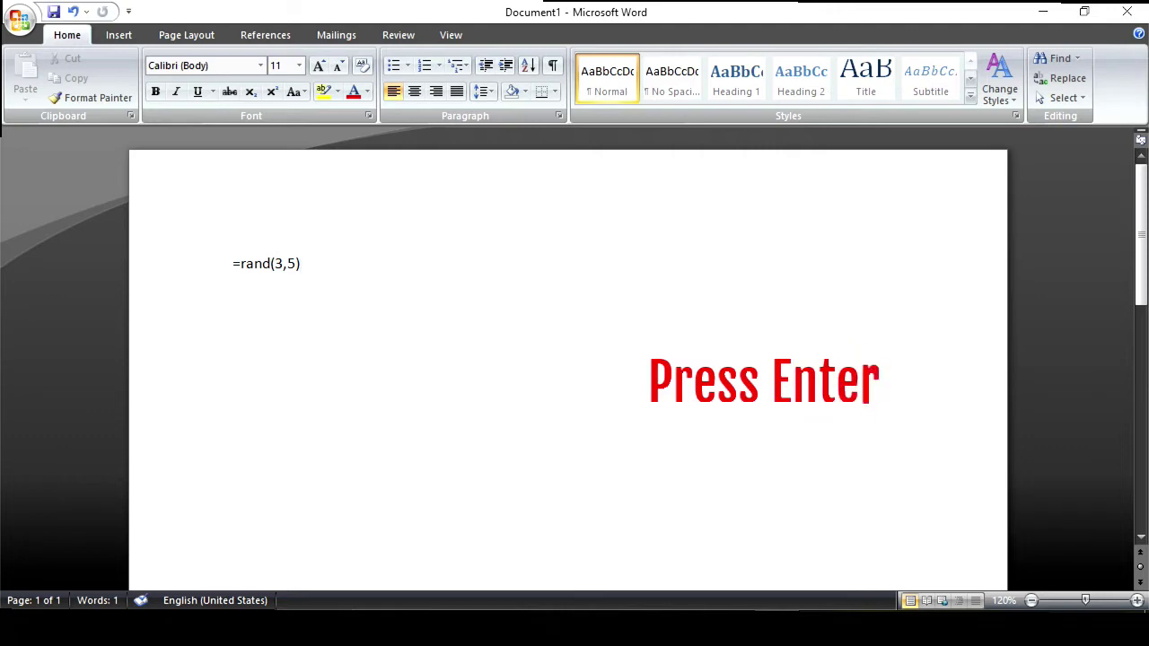
{"action": "key", "text": "Return"}
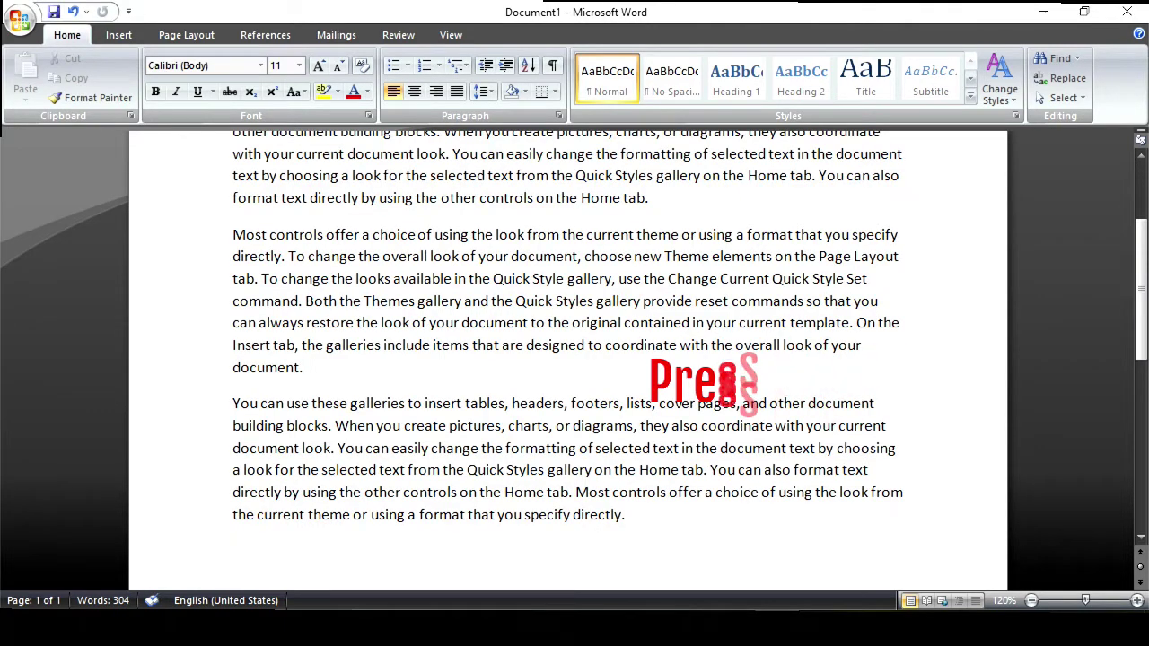
{"action": "scroll", "coordinate": [634, 436], "scroll_direction": "up", "scroll_amount": 3}
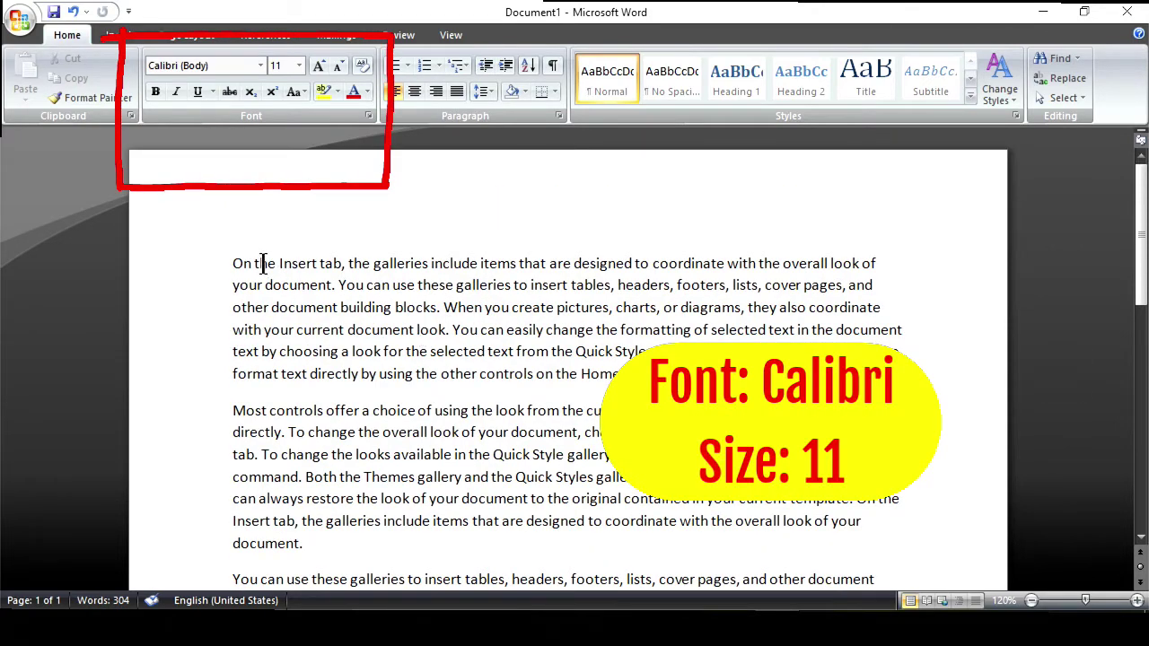
{"action": "left_click", "coordinate": [235, 262]}
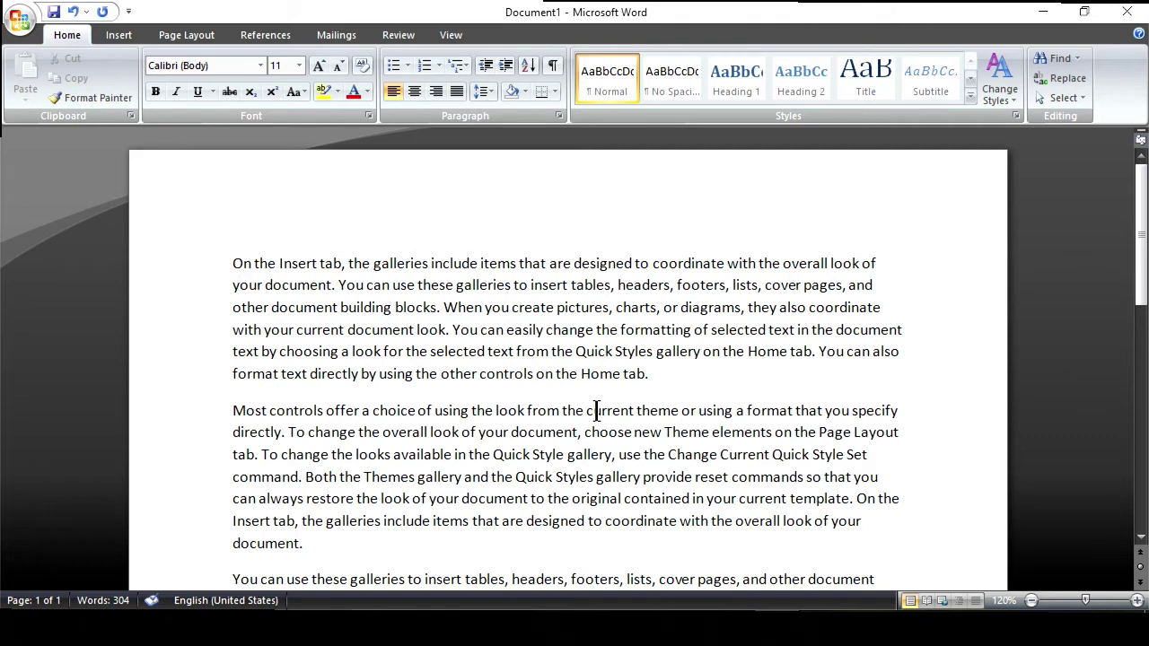
{"action": "key", "text": "ctrl+a"}
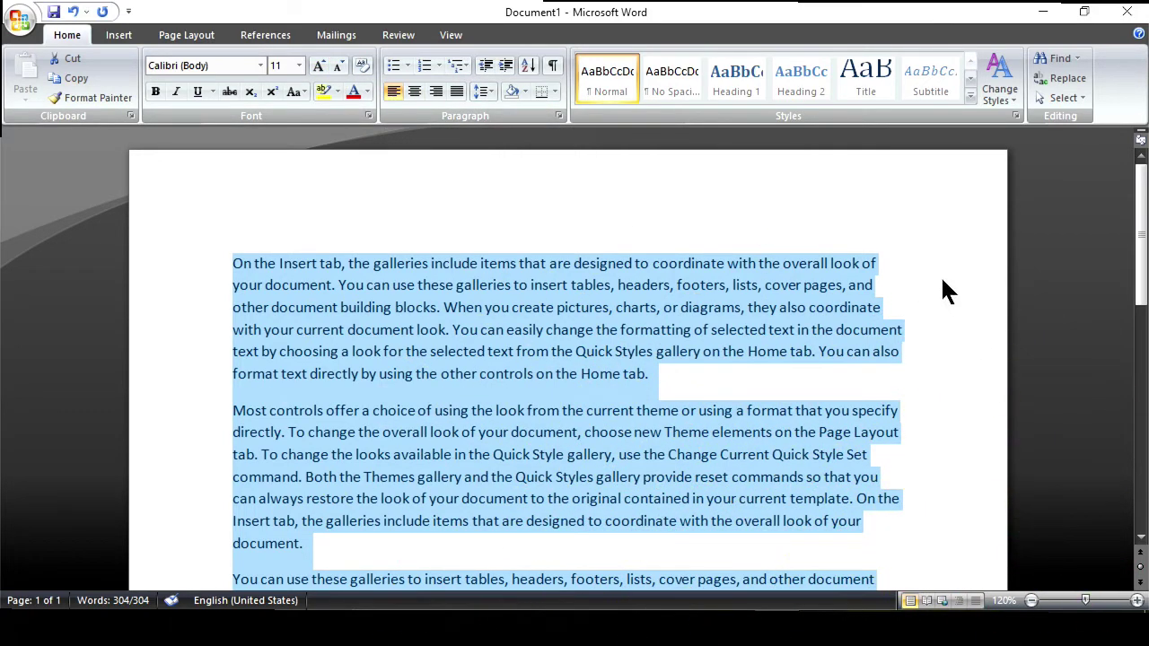
{"action": "left_click", "coordinate": [727, 381]}
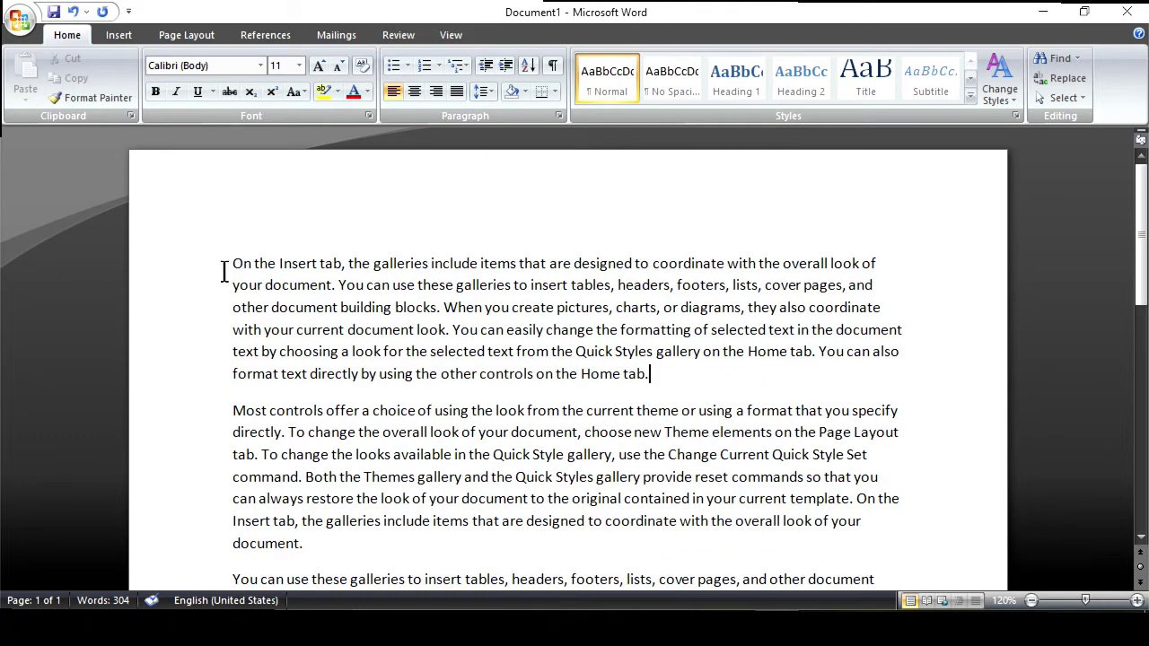
- Select the text from the first paragraph's second line through the second paragraph and set its spacing after to 12 pt
{"action": "left_click_drag", "start_coordinate": [228, 278], "coordinate": [777, 541]}
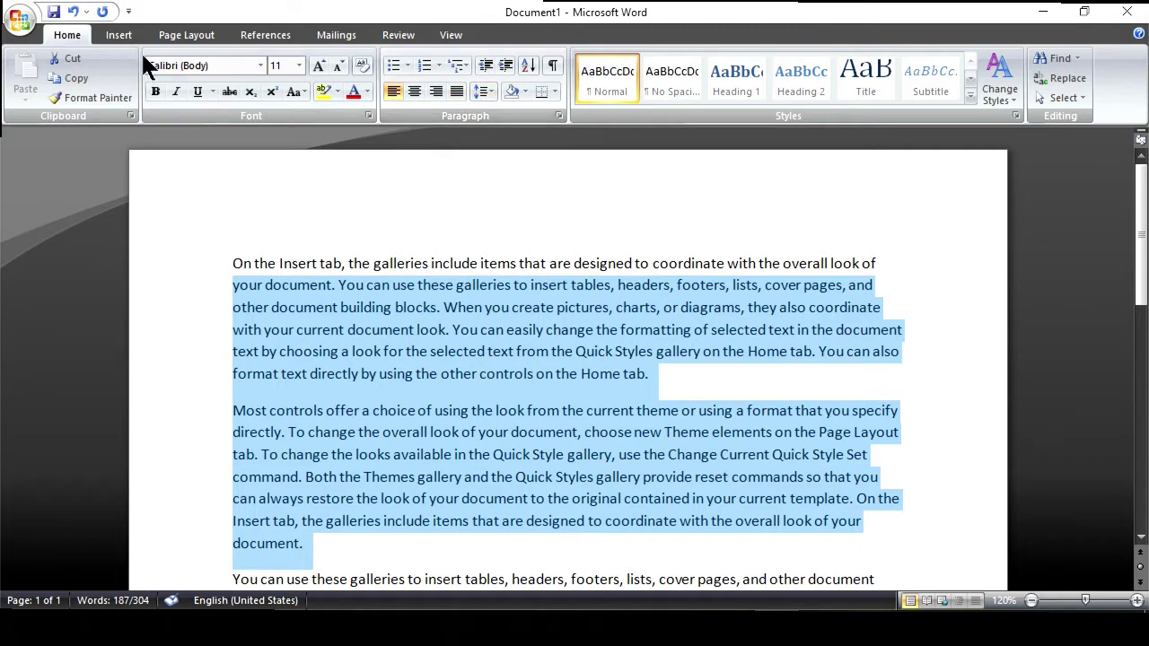
{"action": "left_click", "coordinate": [219, 40]}
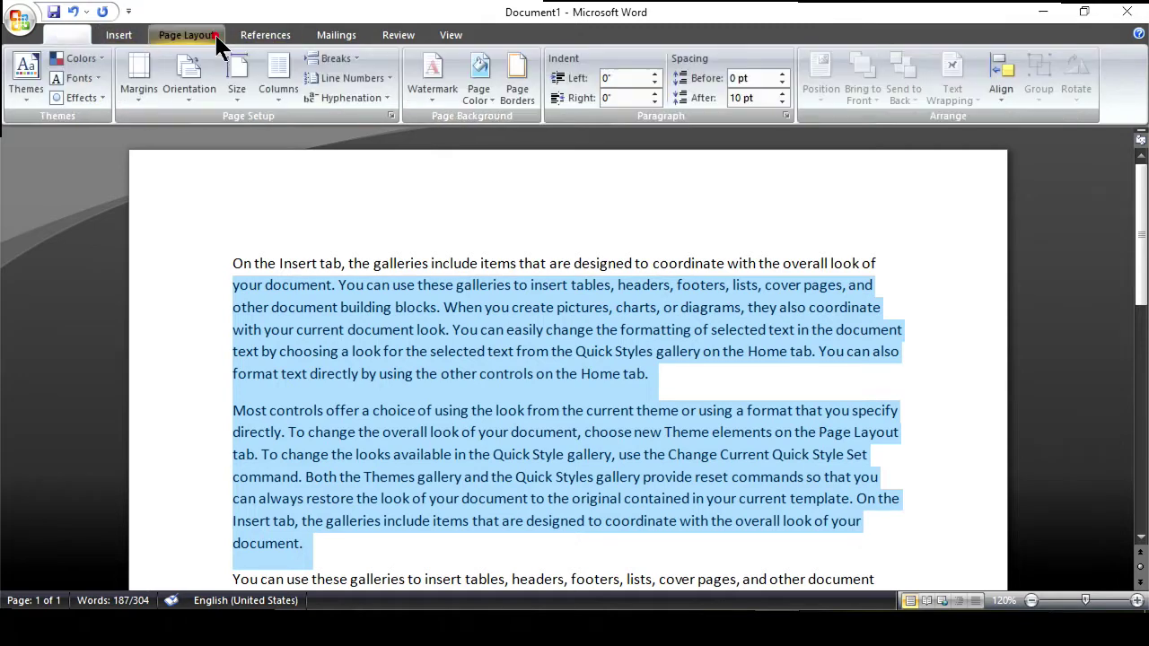
{"action": "left_click", "coordinate": [783, 103]}
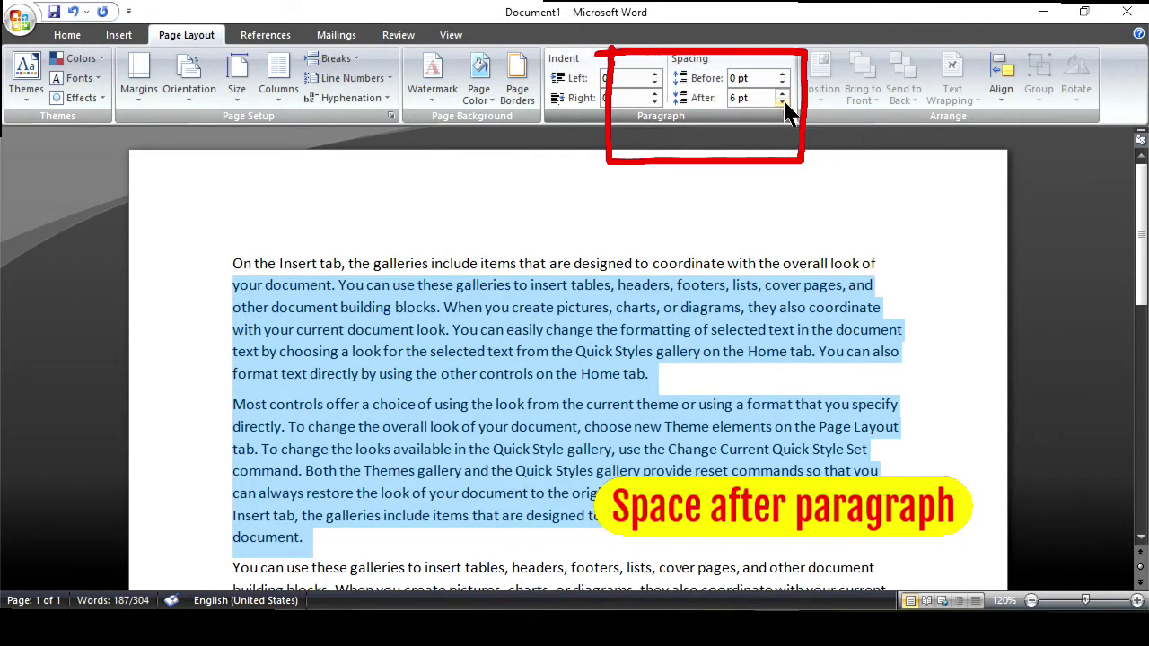
{"action": "left_click", "coordinate": [783, 103]}
{"action": "left_click", "coordinate": [783, 102]}
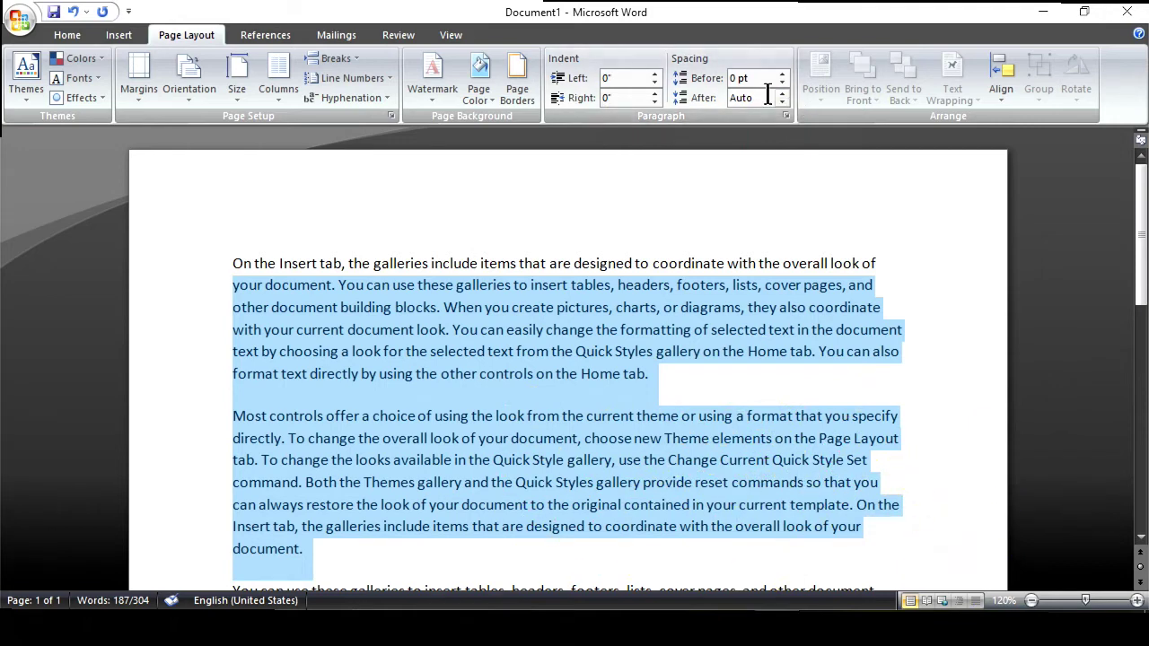
{"action": "left_click", "coordinate": [782, 93]}
{"action": "left_click", "coordinate": [781, 93]}
{"action": "left_click", "coordinate": [782, 94]}
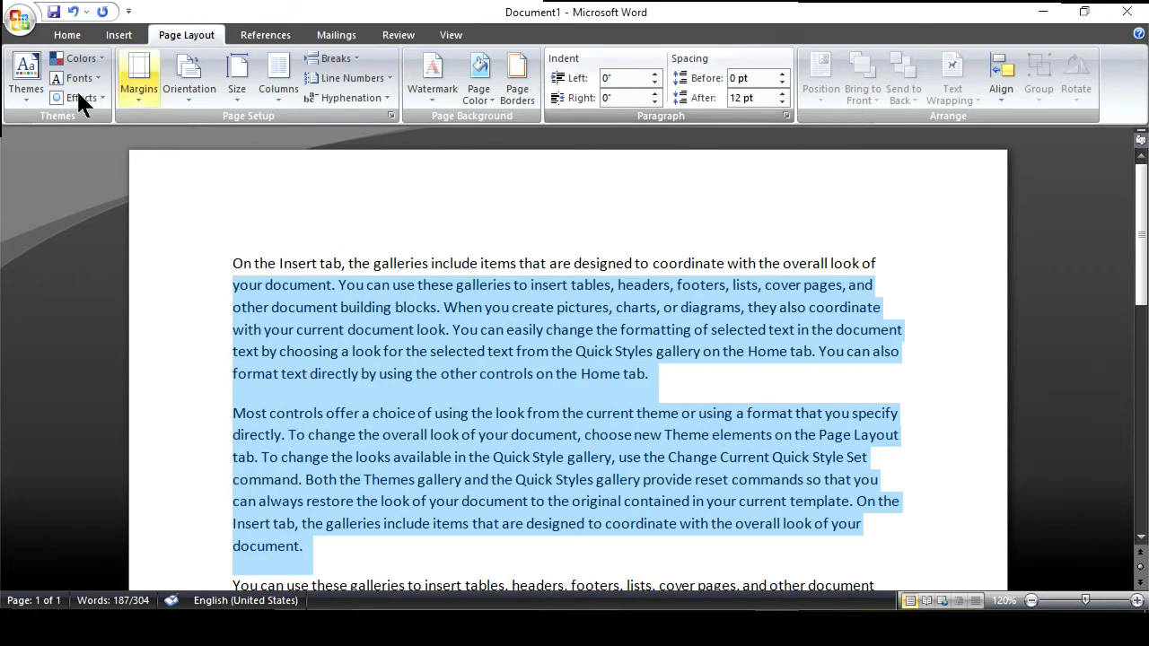
- Set the line spacing of the selected first two paragraphs to 1.0
{"action": "left_click", "coordinate": [66, 35]}
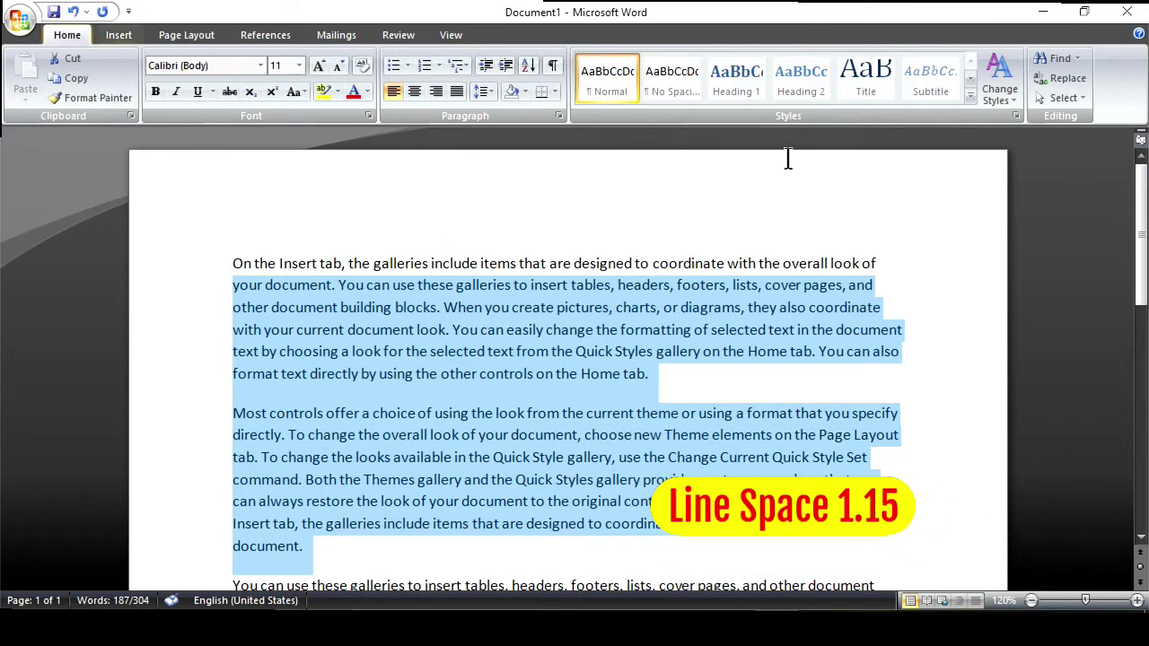
{"action": "left_click", "coordinate": [483, 90]}
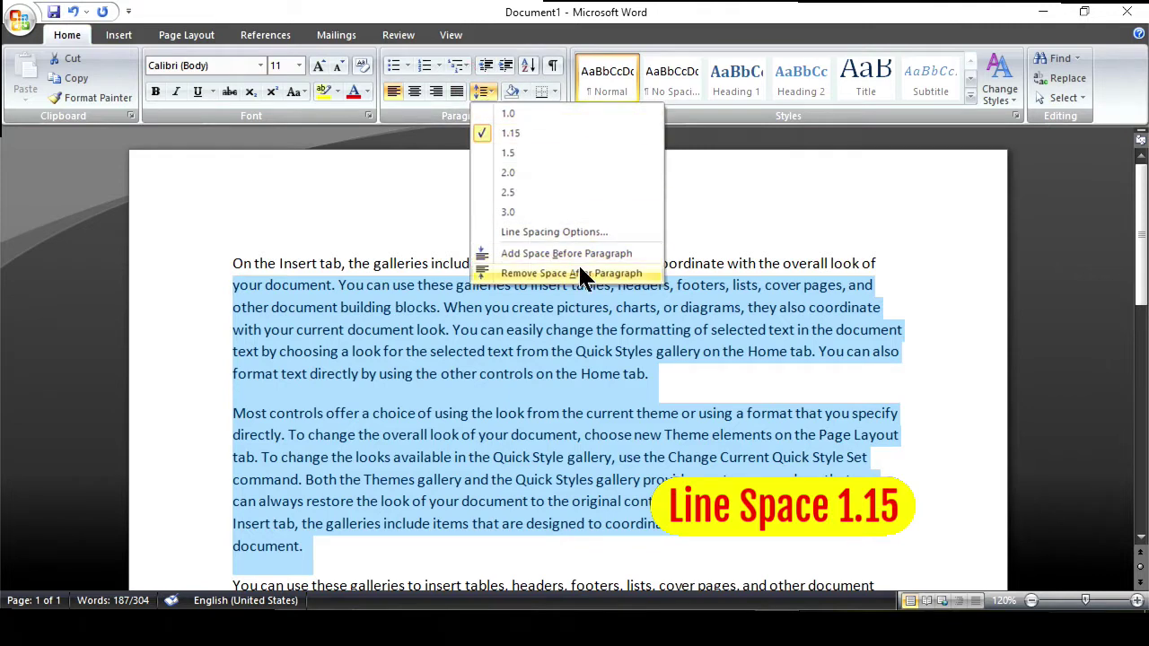
{"action": "left_click", "coordinate": [535, 112]}
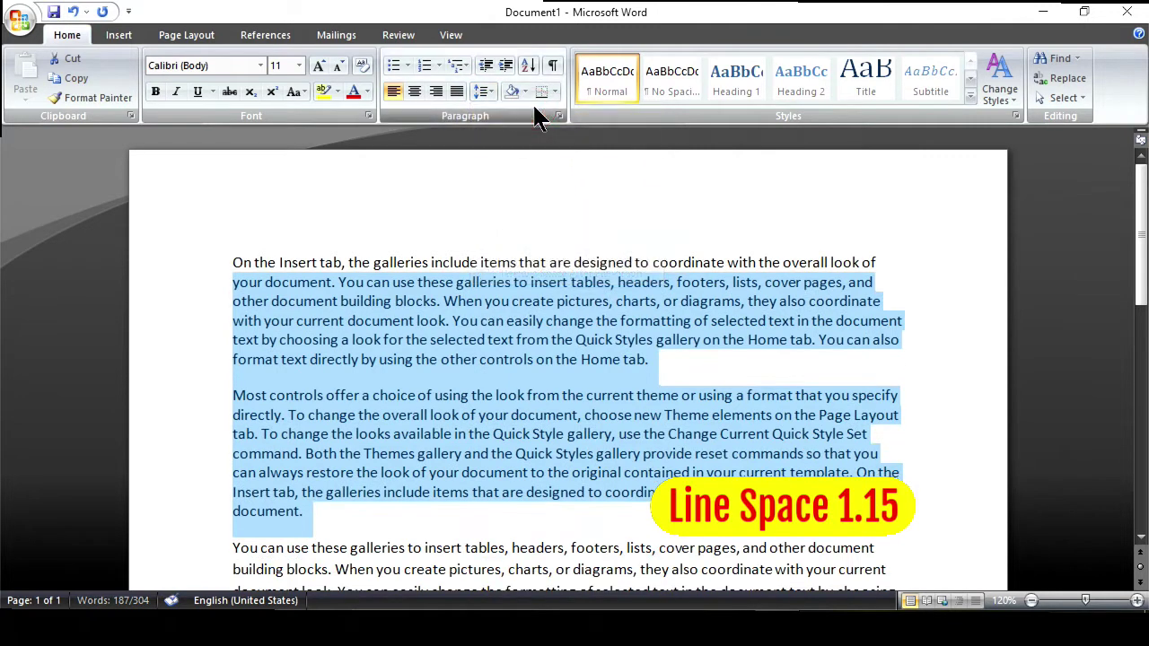
- Try removing the space after the selected paragraphs, undo the removal and deselect the text
{"action": "left_click", "coordinate": [485, 91]}
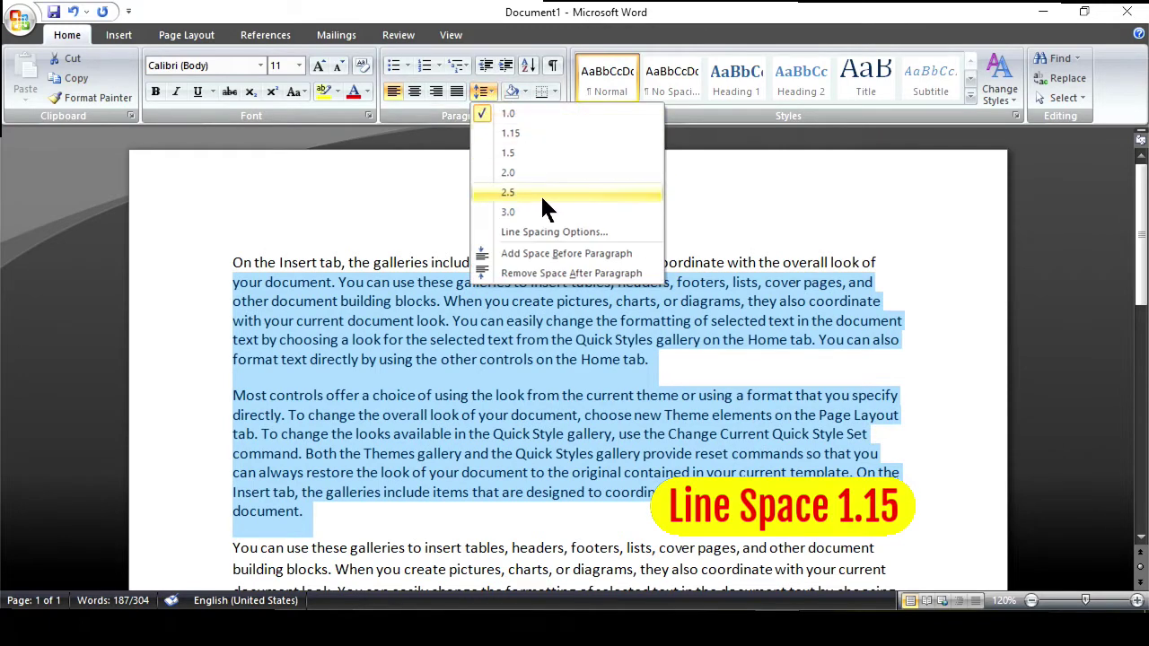
{"action": "left_click", "coordinate": [575, 273]}
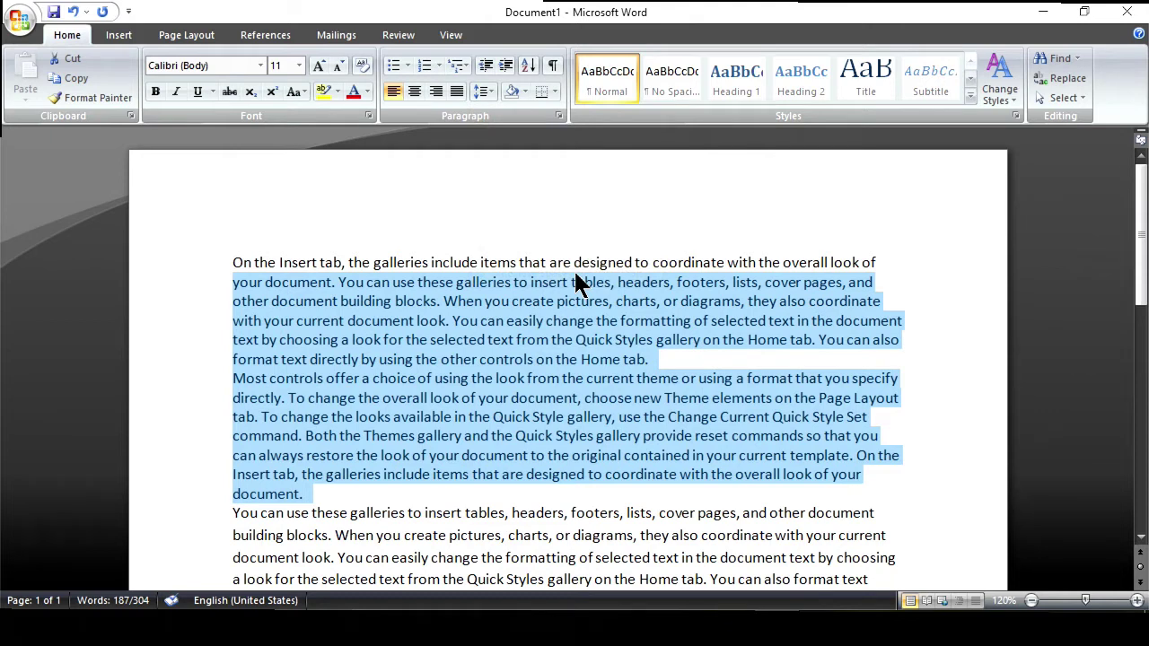
{"action": "left_click", "coordinate": [488, 91]}
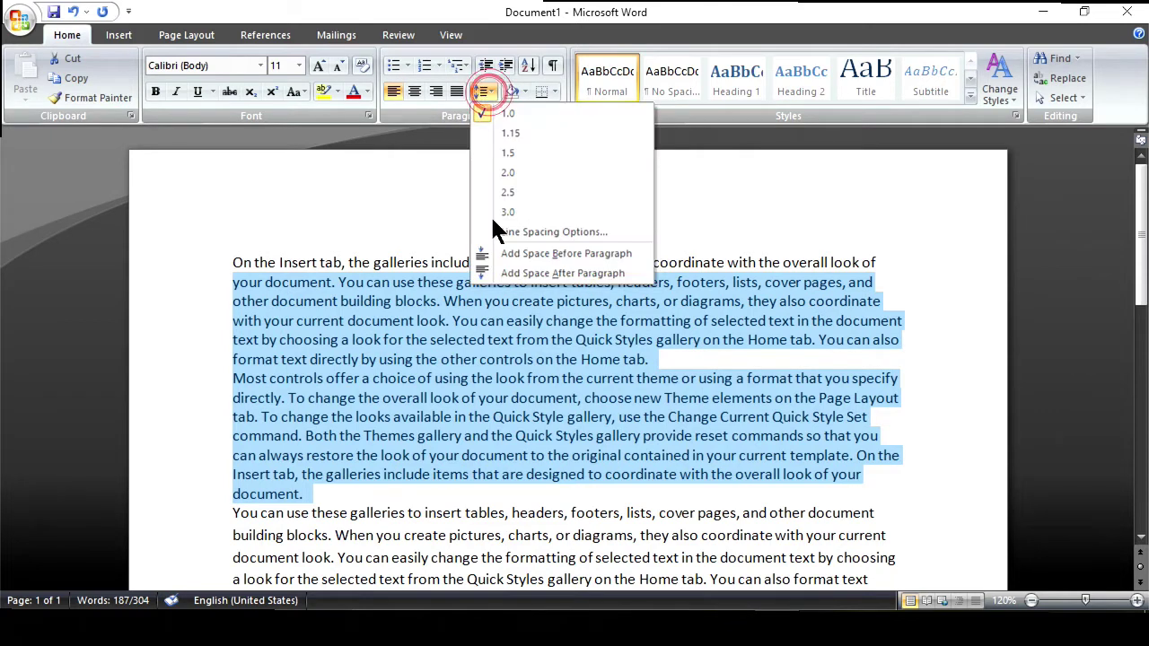
{"action": "left_click", "coordinate": [485, 446]}
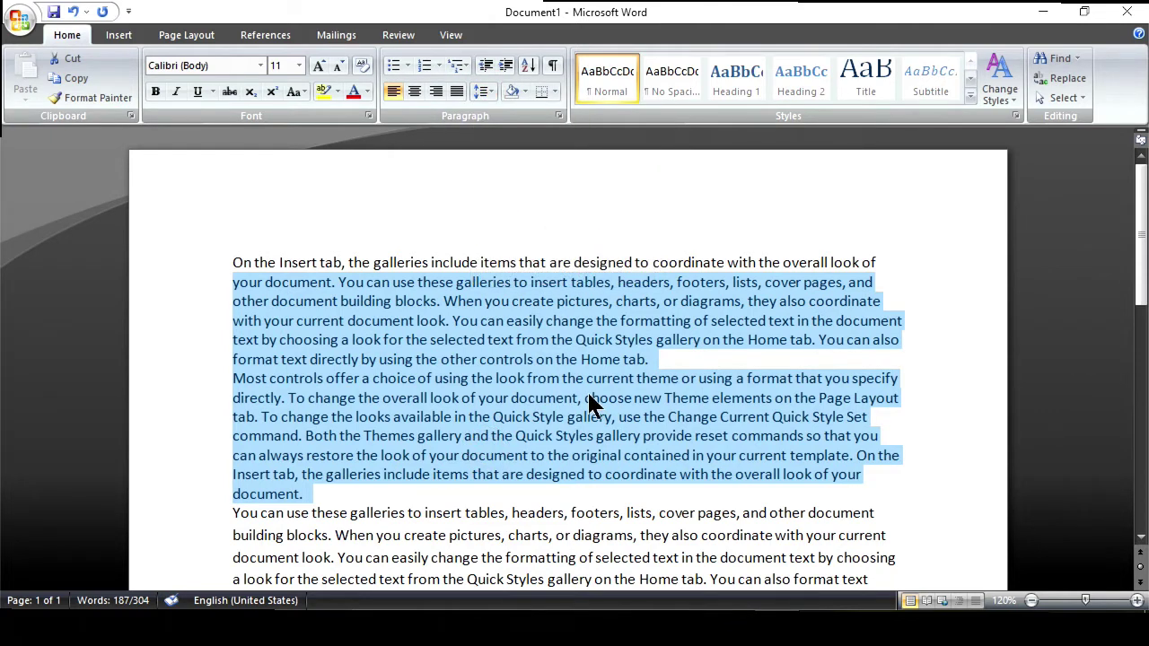
{"action": "key", "text": "ctrl+z"}
{"action": "left_click", "coordinate": [716, 359]}
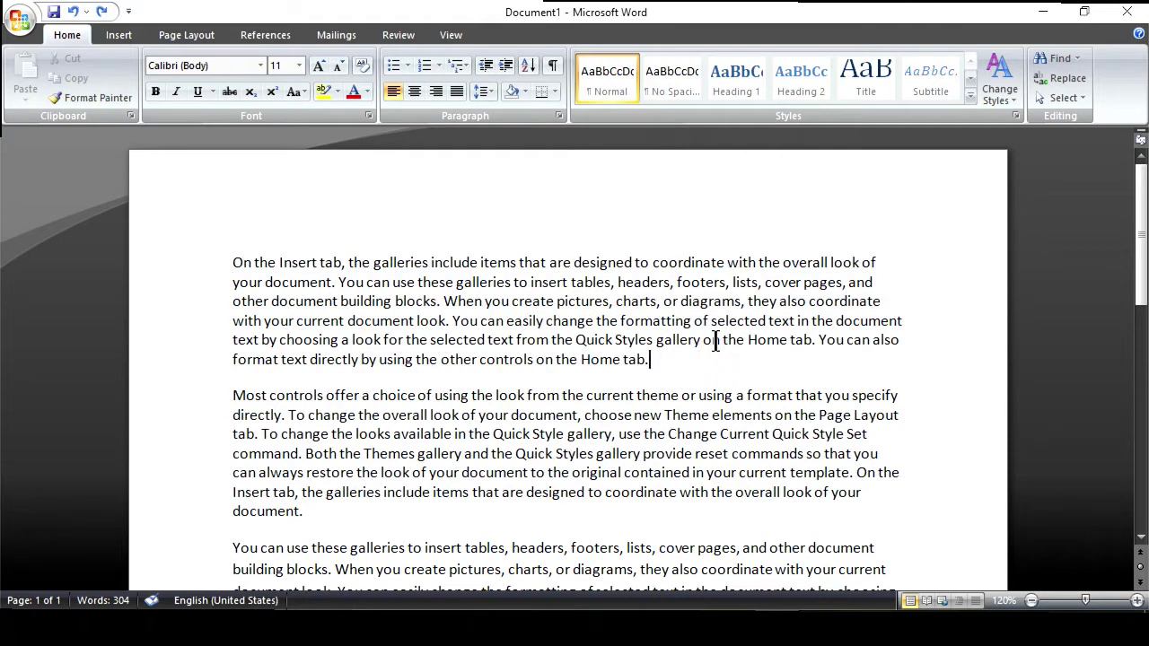
- Check which paper size and margin preset the sample text document uses
{"action": "left_click", "coordinate": [184, 28]}
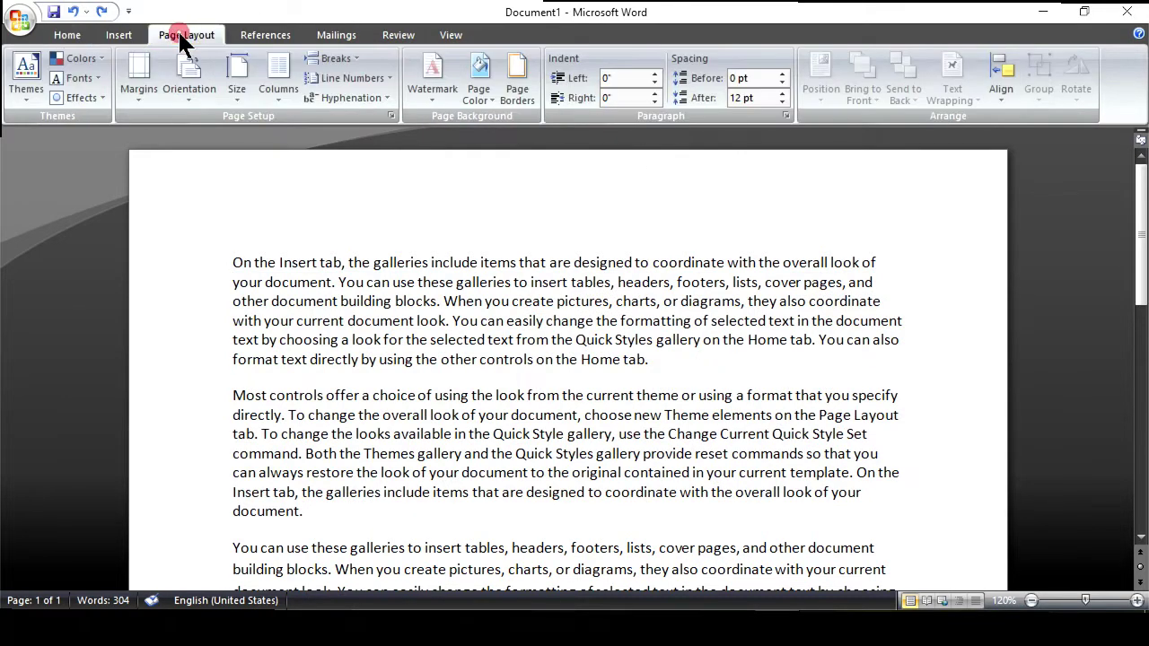
{"action": "left_click", "coordinate": [229, 98]}
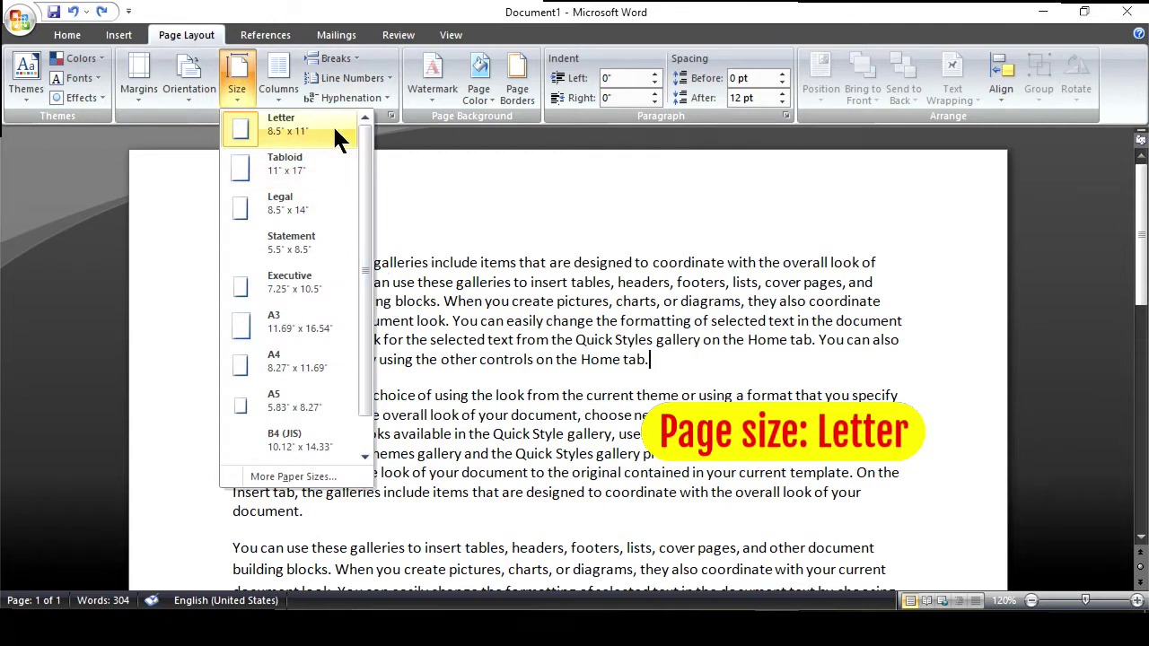
{"action": "left_click", "coordinate": [583, 247]}
{"action": "left_click", "coordinate": [144, 92]}
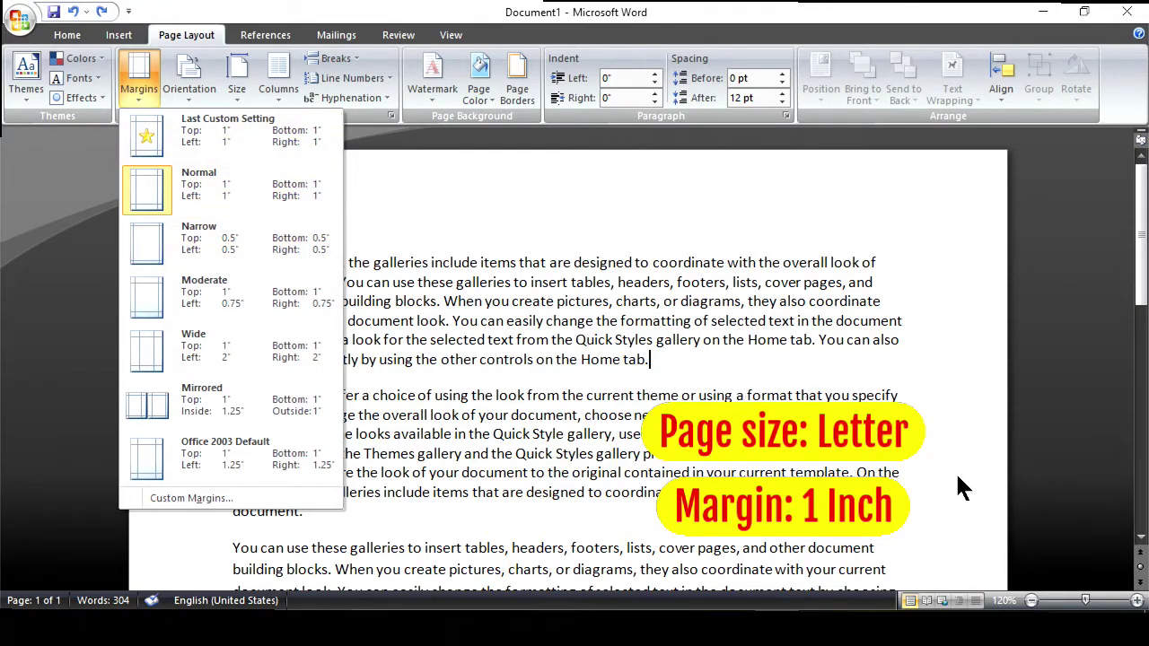
{"action": "left_click", "coordinate": [617, 465]}
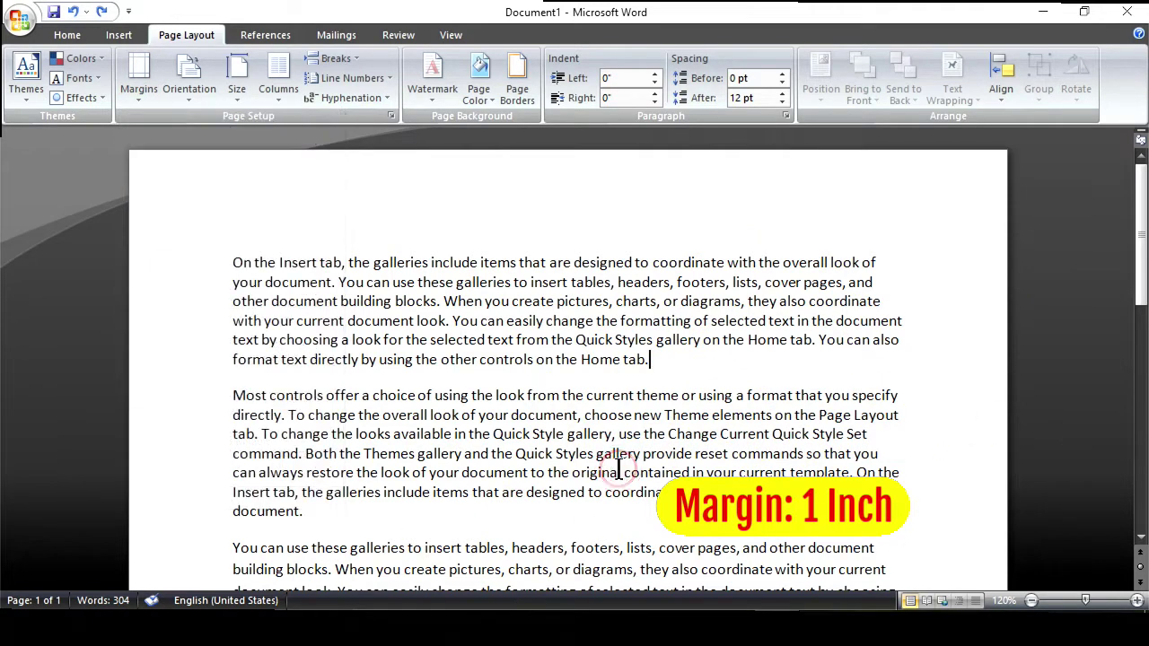
- Select all the text in the document and change its font to Arial at size 12
{"action": "left_click", "coordinate": [75, 31]}
{"action": "left_click", "coordinate": [515, 453]}
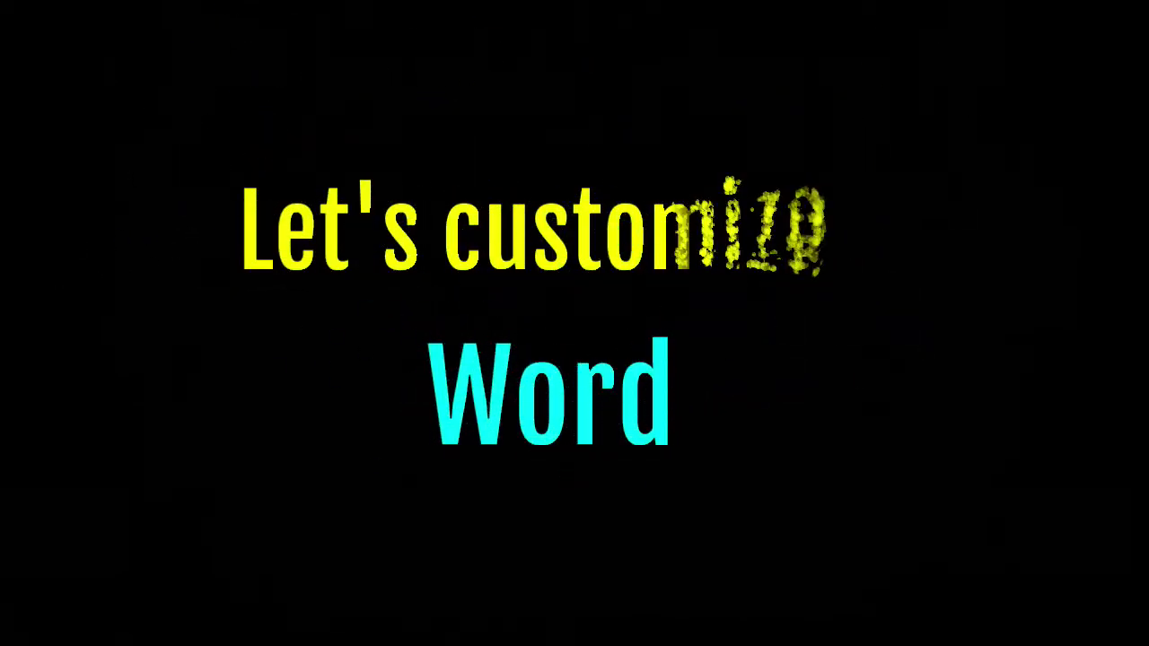
{"action": "left_click", "coordinate": [233, 262]}
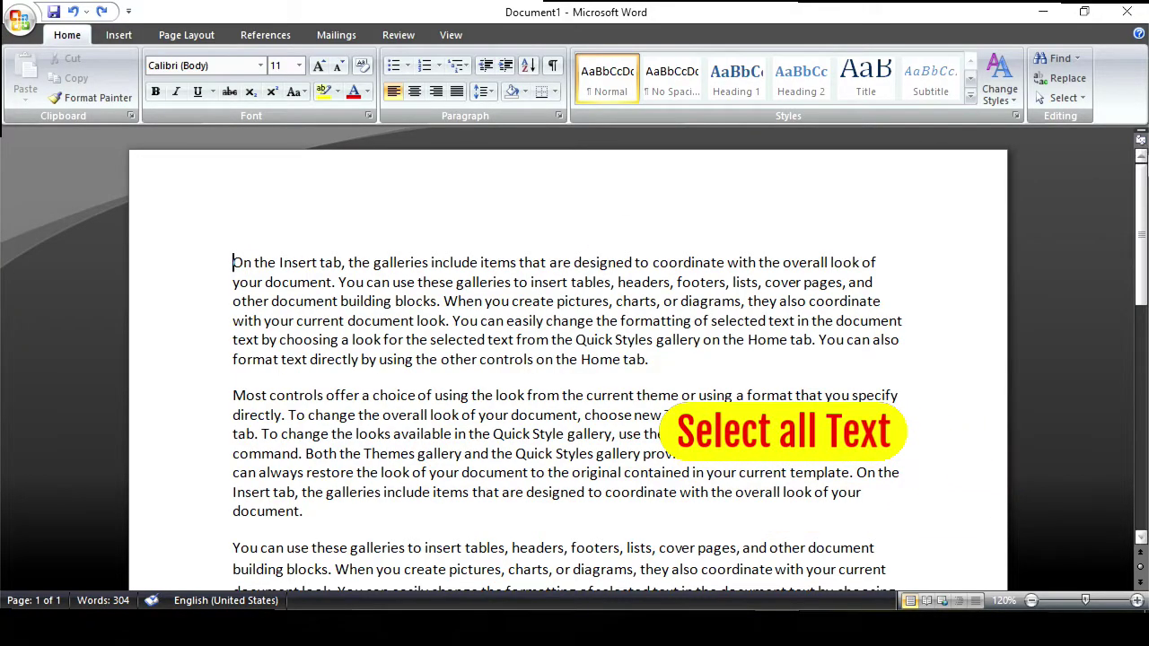
{"action": "left_click", "coordinate": [1059, 97]}
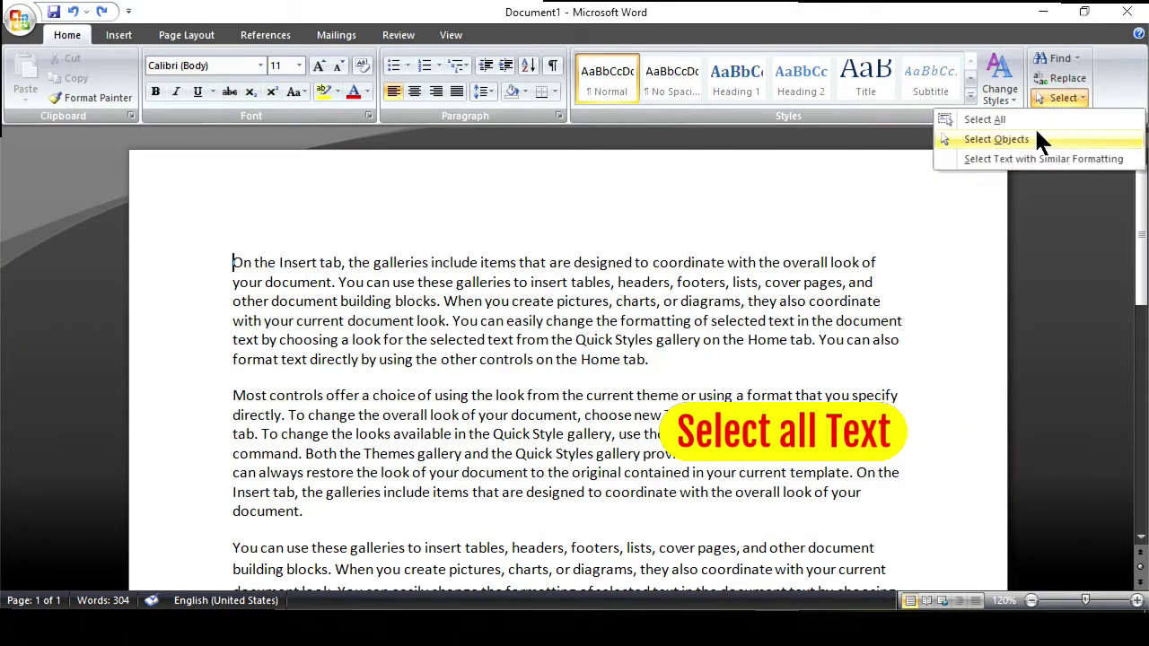
{"action": "left_click", "coordinate": [1034, 121]}
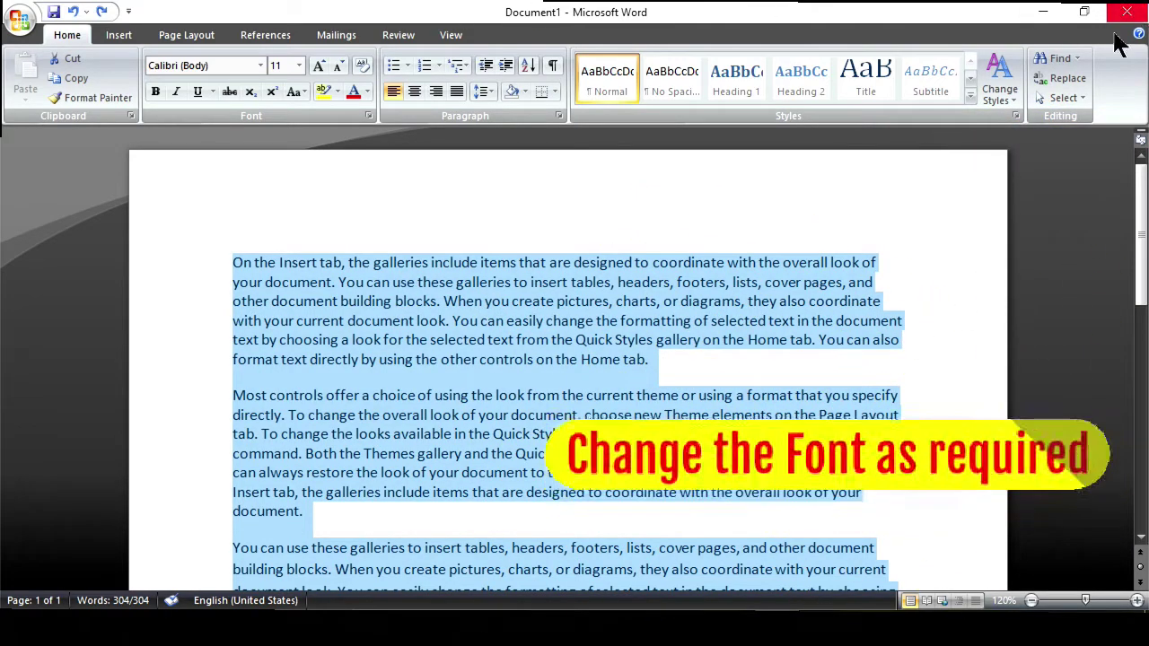
{"action": "left_click", "coordinate": [239, 67]}
{"action": "left_click", "coordinate": [258, 69]}
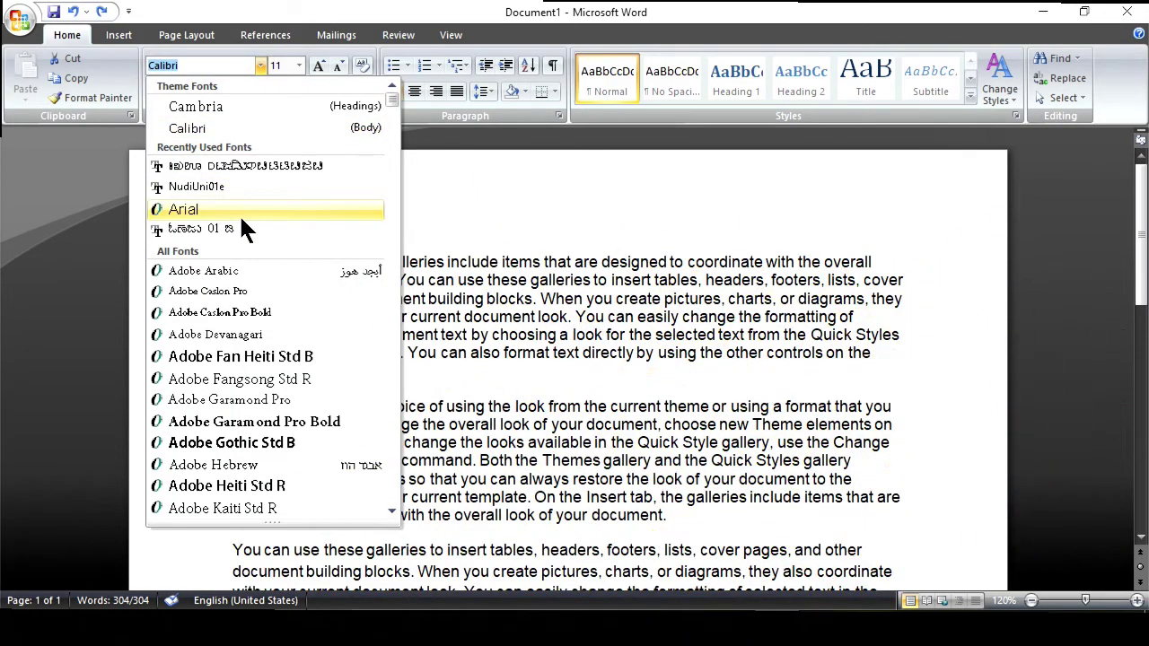
{"action": "left_click", "coordinate": [239, 212]}
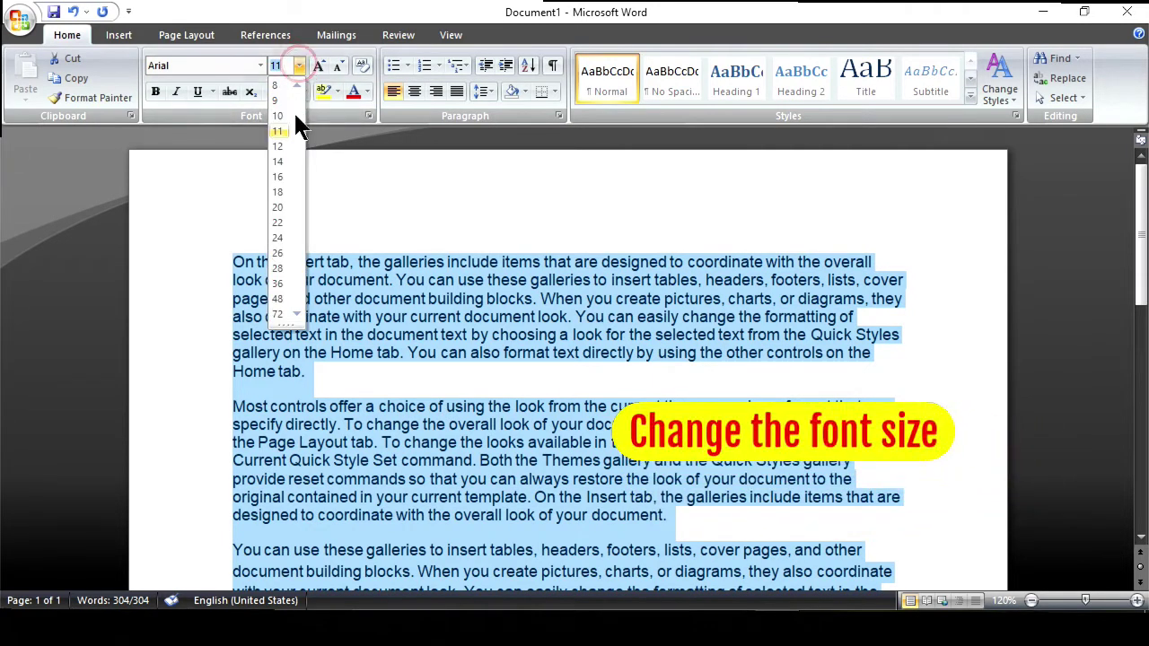
{"action": "left_click", "coordinate": [283, 145]}
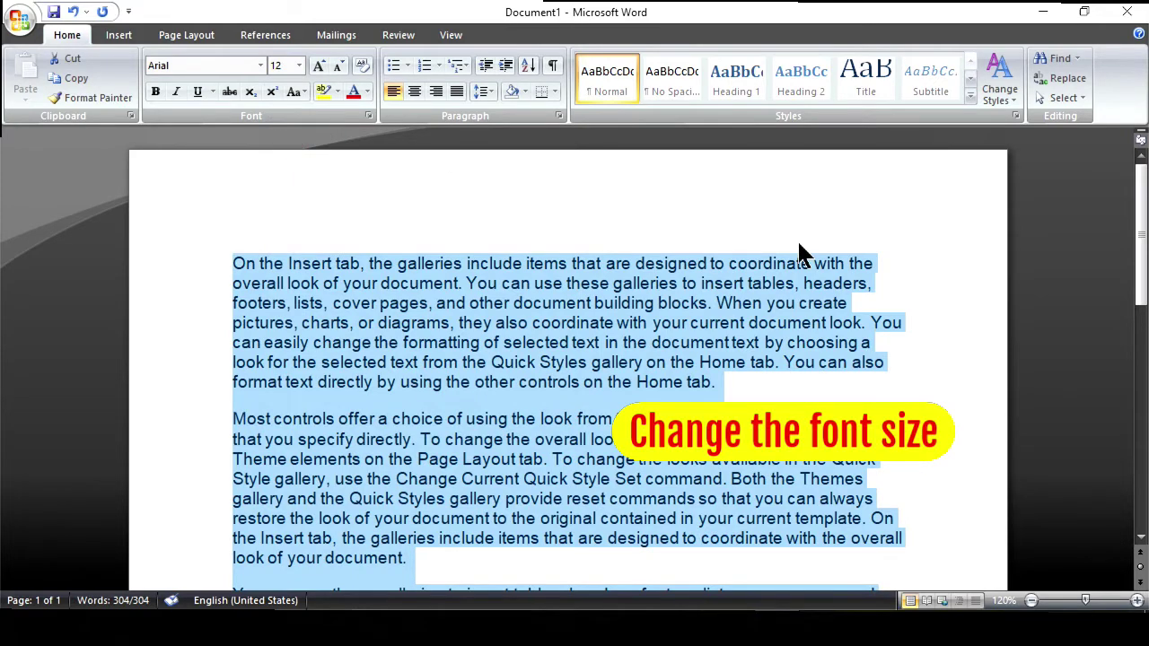
- Justify the selected text and tighten its spacing to 1.0 between lines with no space after paragraphs
{"action": "left_click", "coordinate": [458, 93]}
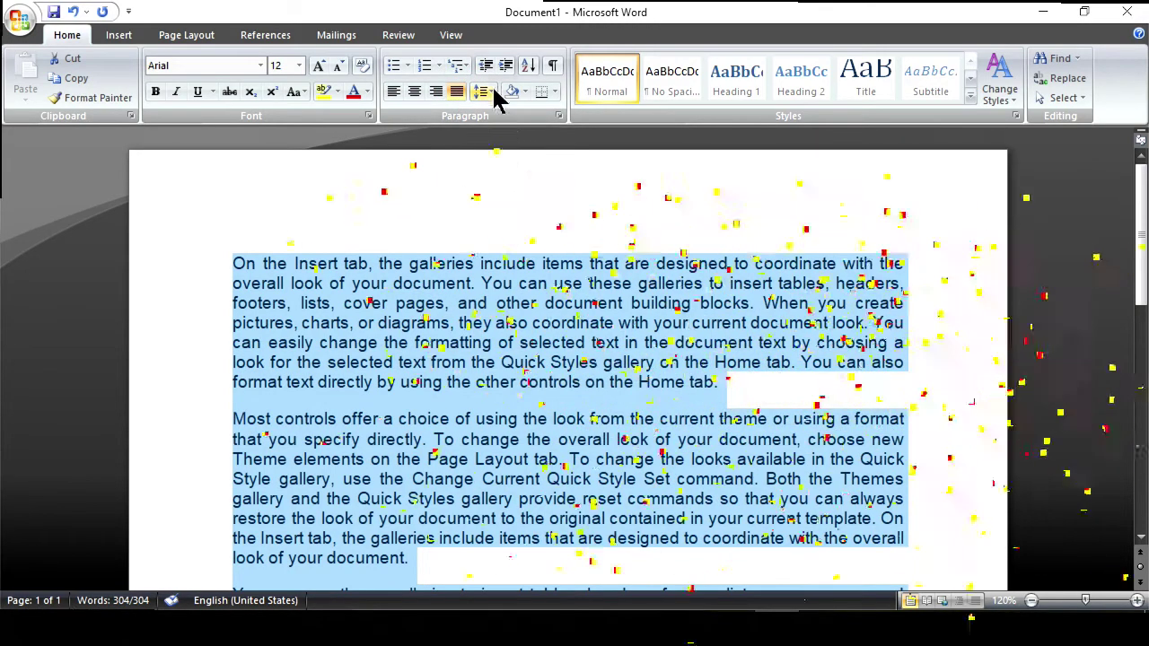
{"action": "left_click", "coordinate": [485, 91]}
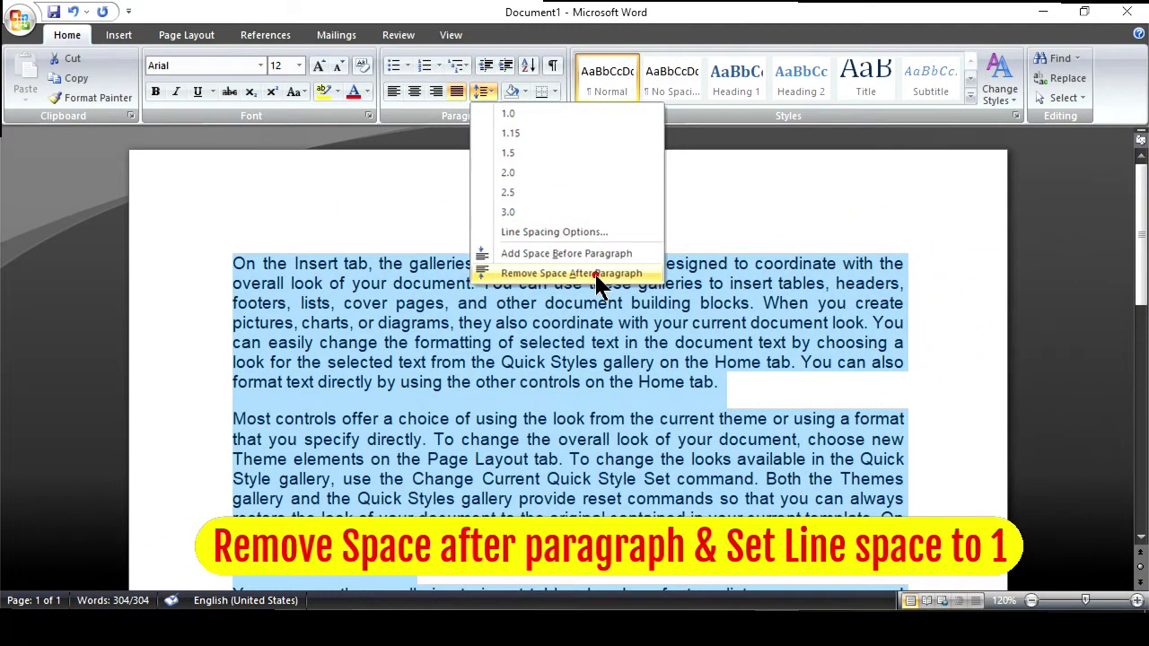
{"action": "left_click", "coordinate": [594, 273]}
{"action": "left_click", "coordinate": [484, 91]}
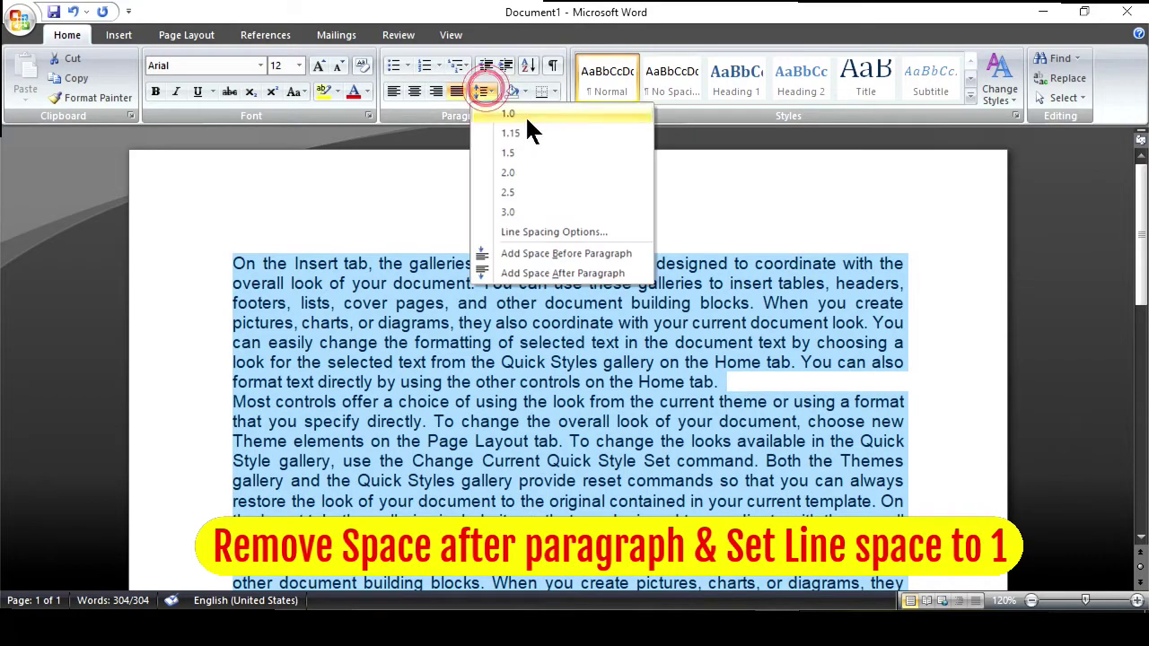
{"action": "left_click", "coordinate": [527, 115]}
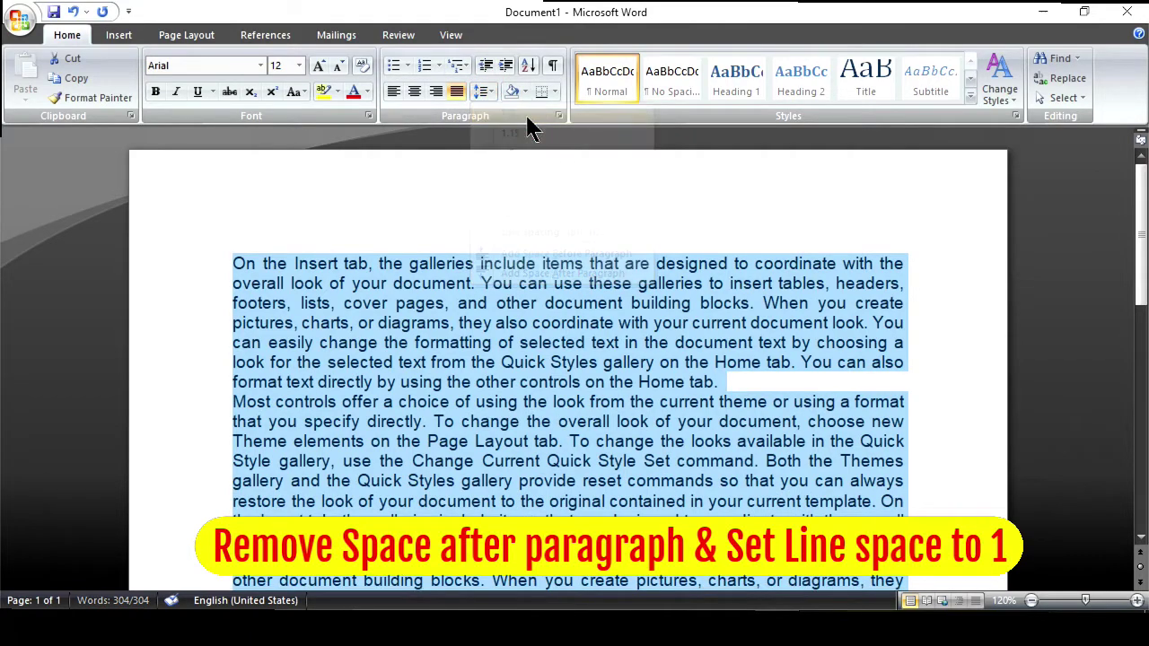
- Insert a blank line after the first and second paragraphs to separate them manually
{"action": "left_click", "coordinate": [743, 384]}
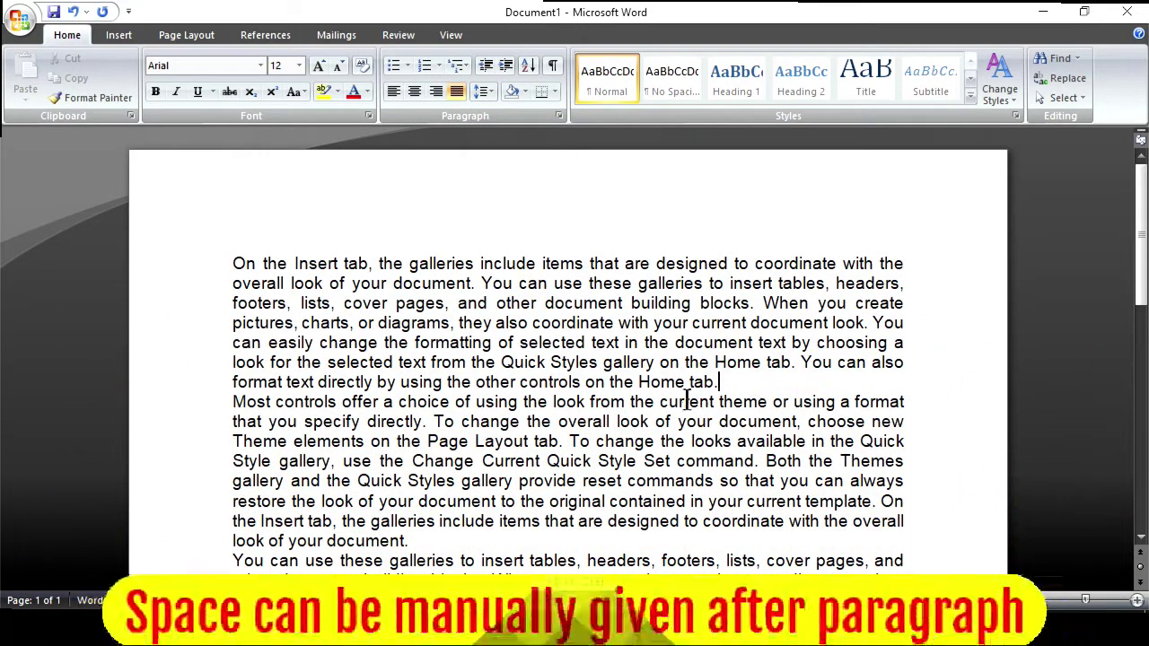
{"action": "key", "text": "Return"}
{"action": "scroll", "coordinate": [506, 379], "scroll_direction": "down", "scroll_amount": 2}
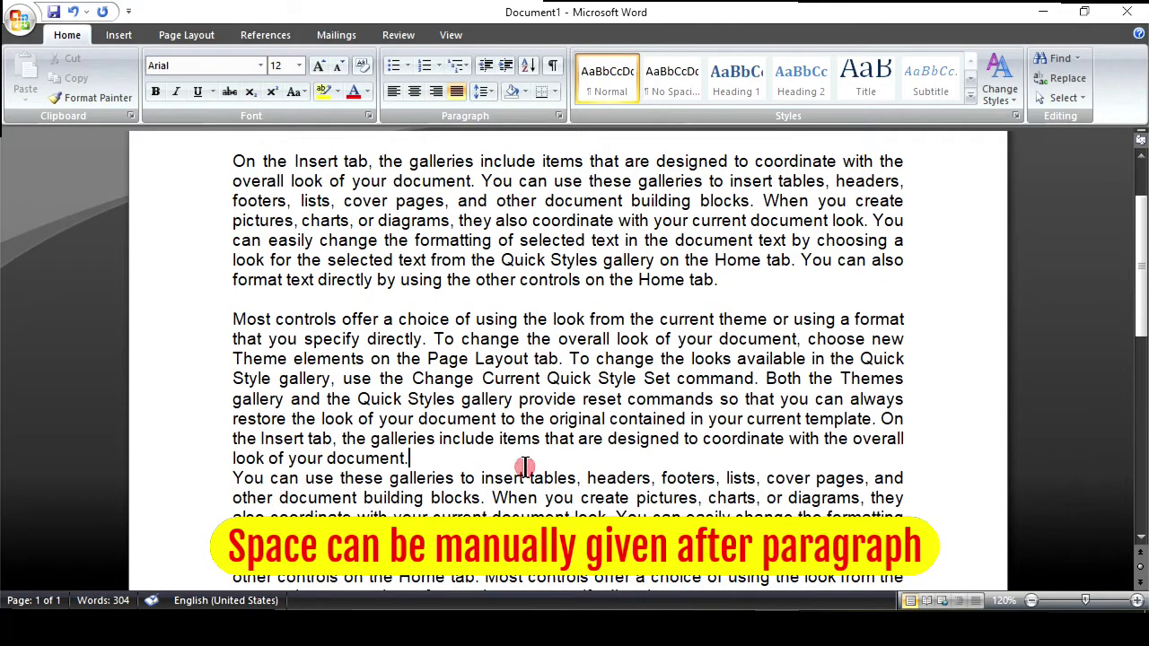
{"action": "key", "text": "Return"}
{"action": "scroll", "coordinate": [649, 410], "scroll_direction": "down", "scroll_amount": 2}
{"action": "scroll", "coordinate": [703, 473], "scroll_direction": "down", "scroll_amount": 5}
{"action": "scroll", "coordinate": [720, 428], "scroll_direction": "down", "scroll_amount": 3}
{"action": "scroll", "coordinate": [722, 428], "scroll_direction": "up", "scroll_amount": 12}
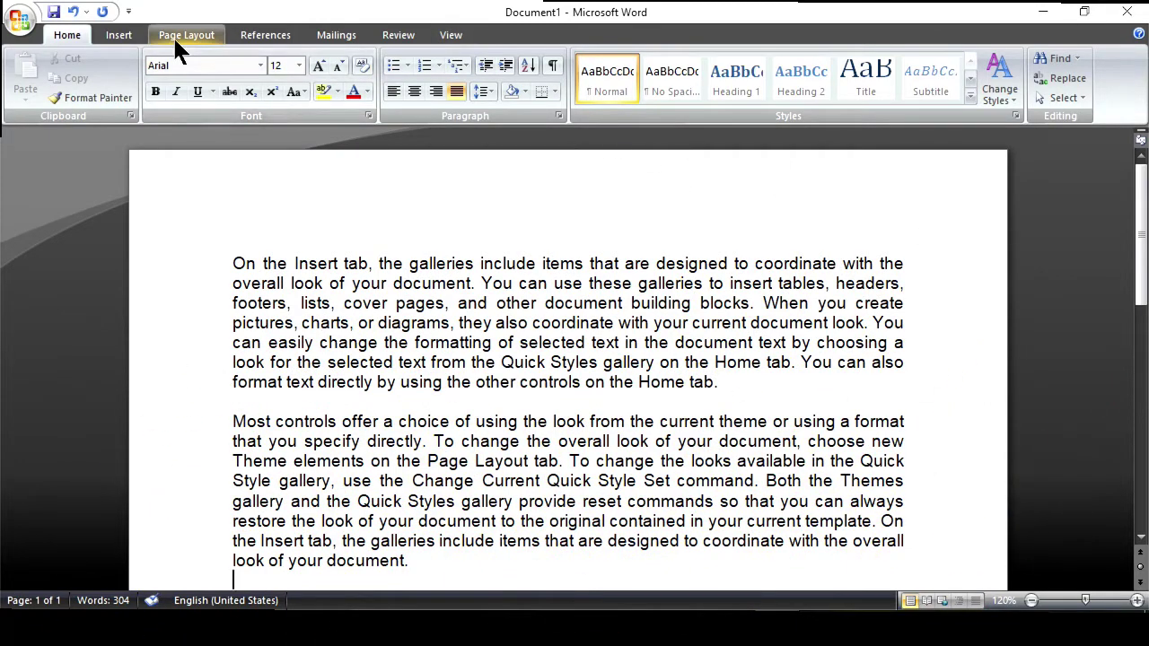
- Apply the Narrow 0.5" margins to the document and change its paper size to A4
{"action": "left_click", "coordinate": [219, 39]}
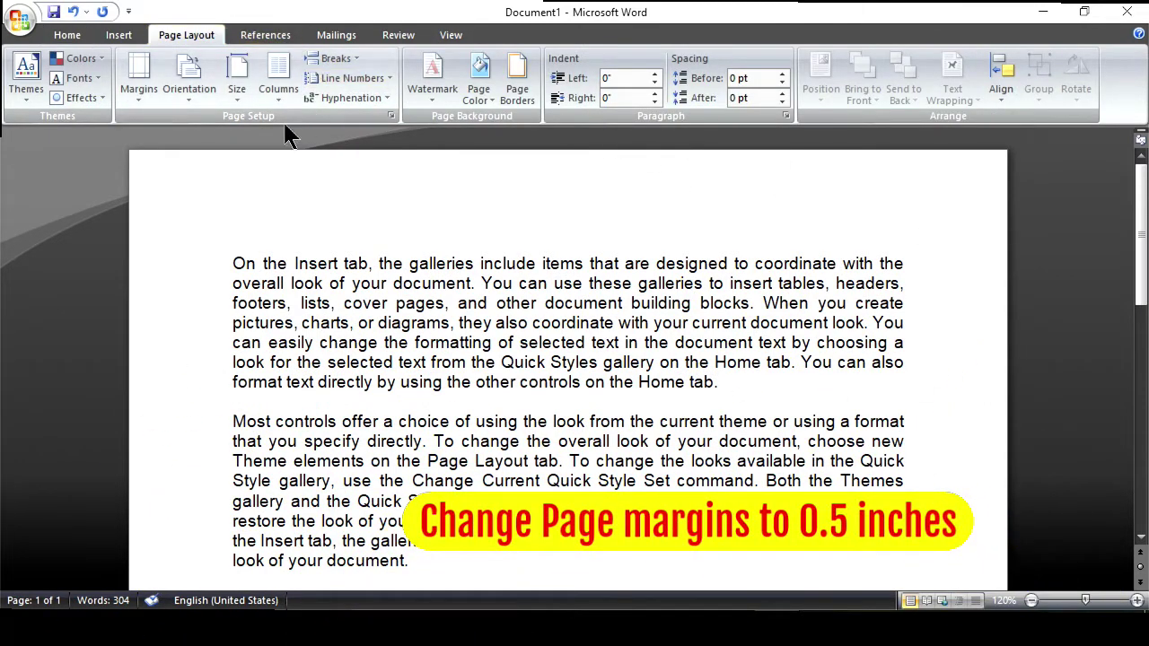
{"action": "left_click", "coordinate": [142, 94]}
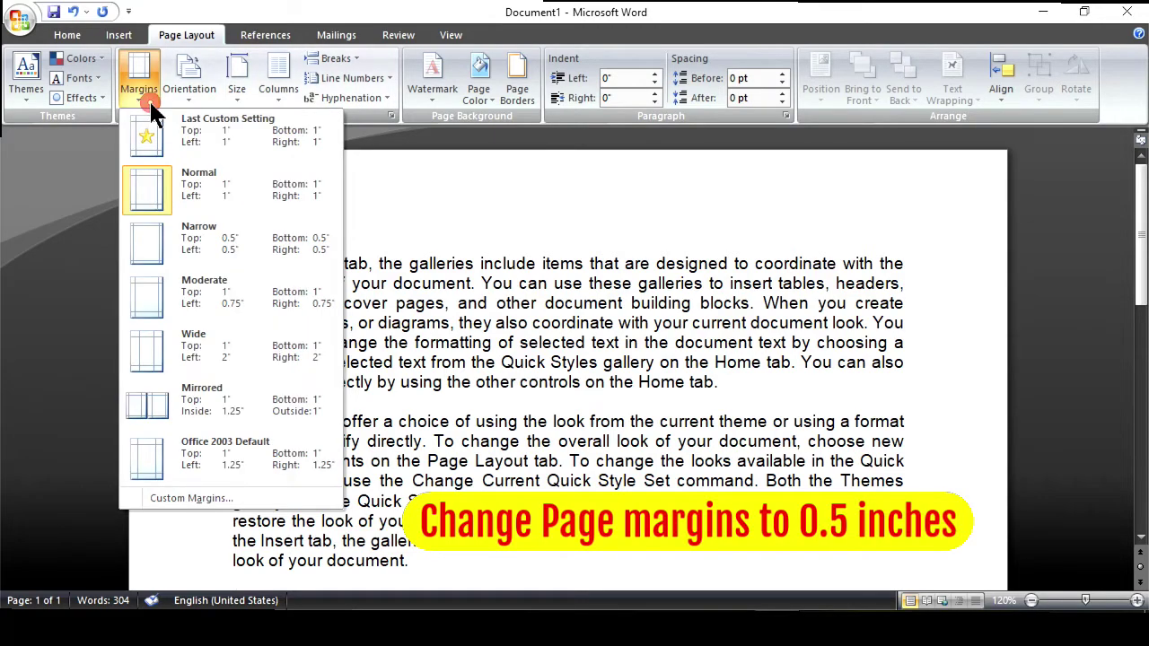
{"action": "left_click", "coordinate": [322, 244]}
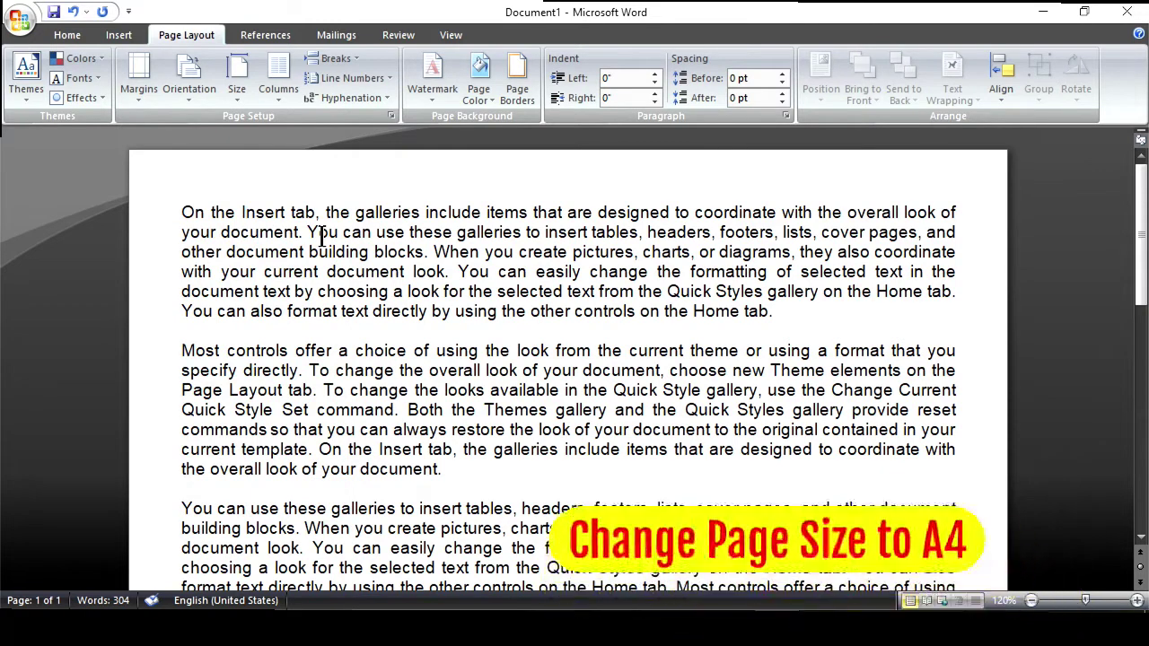
{"action": "left_click", "coordinate": [233, 93]}
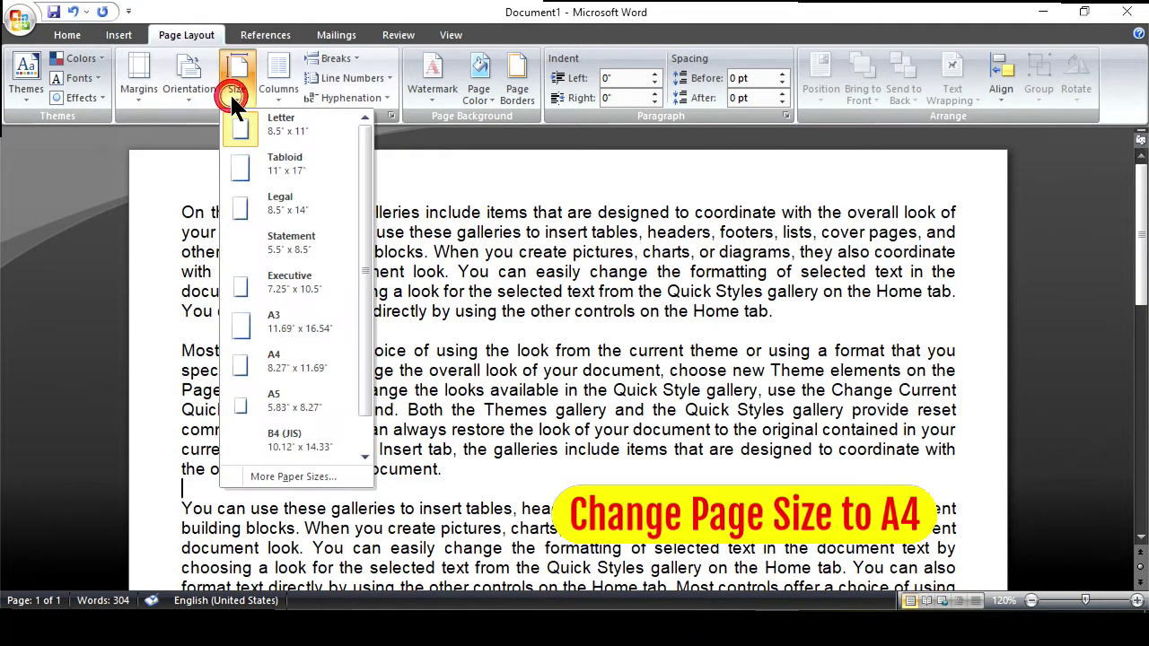
{"action": "left_click", "coordinate": [325, 373]}
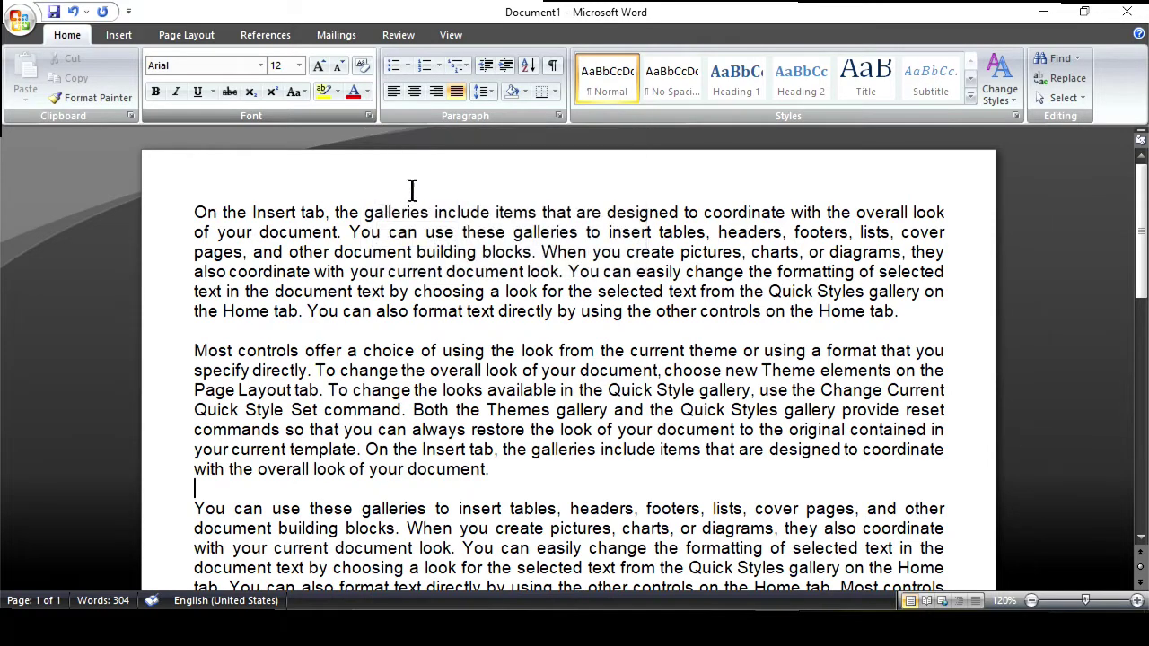
- Make Arial, Regular, 12 pt the default font for all new documents based on the Normal template
{"action": "left_click", "coordinate": [368, 116]}
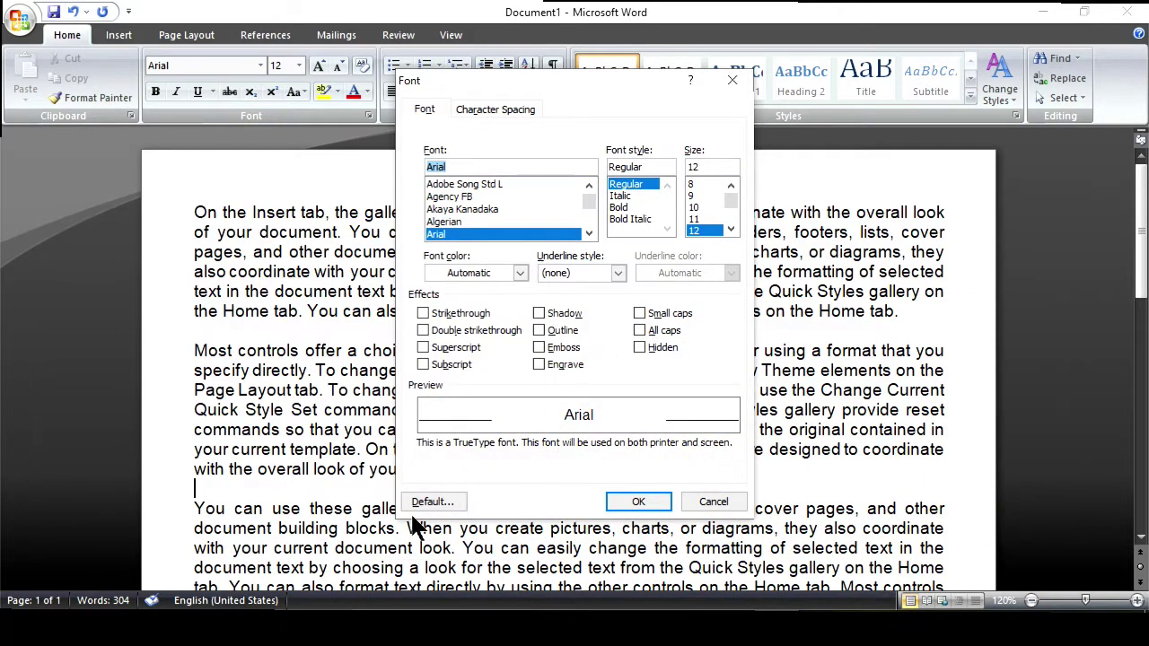
{"action": "left_click", "coordinate": [455, 500]}
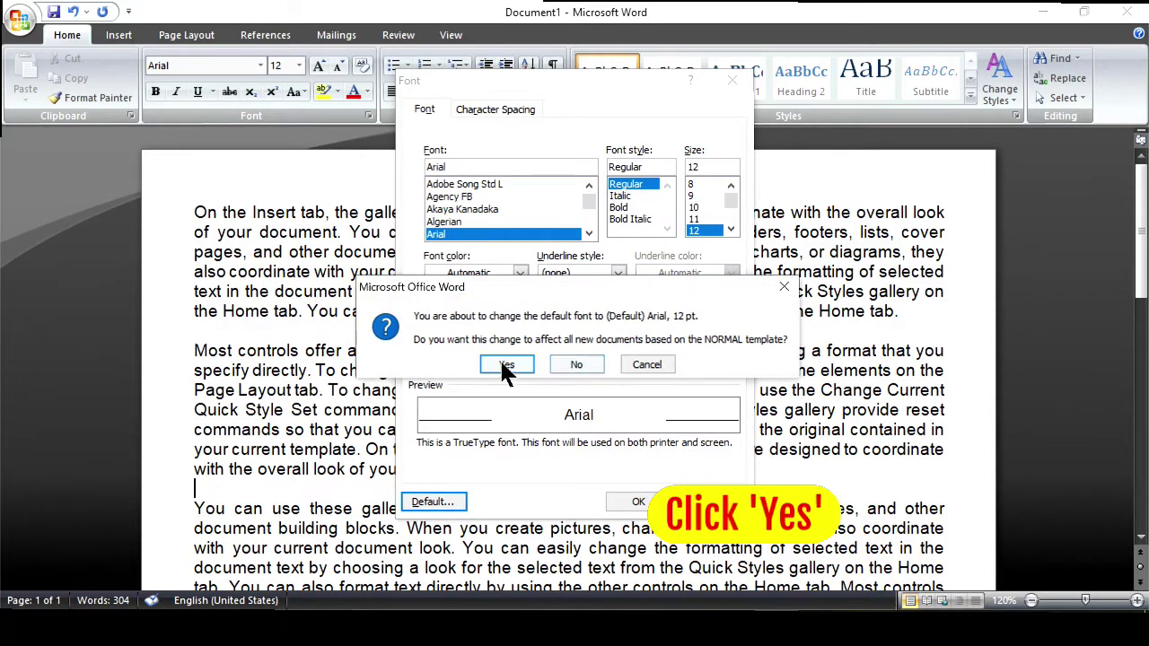
{"action": "left_click", "coordinate": [522, 364]}
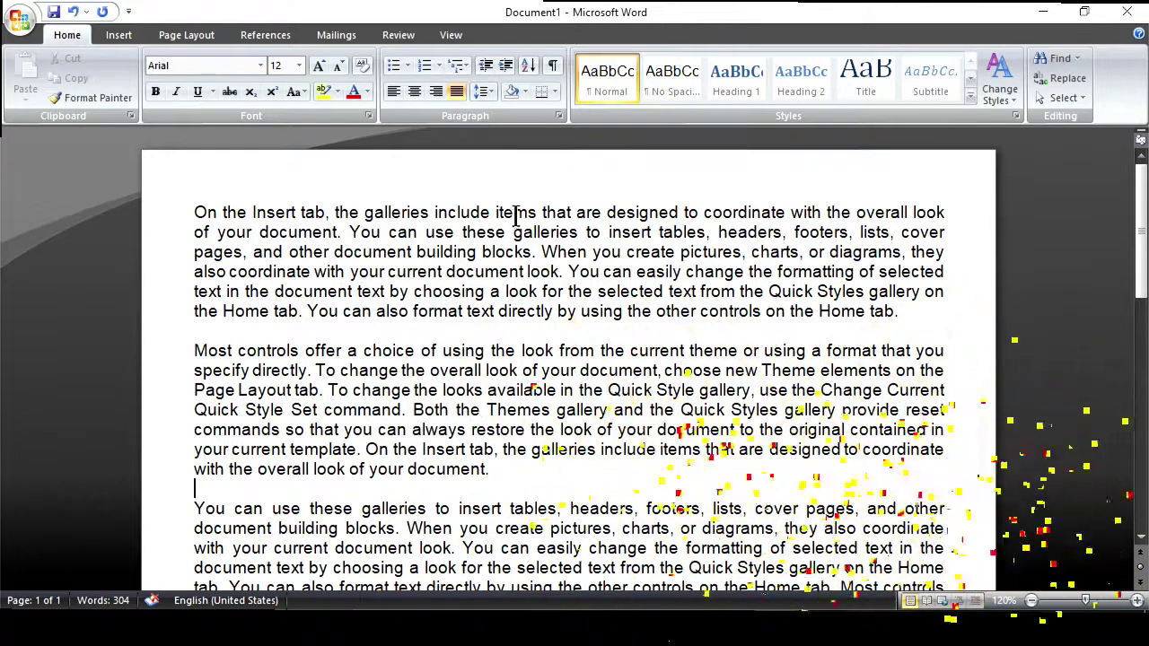
- Make the justified, single-spaced, 0 pt paragraph settings the default for all new documents based on the Normal template
{"action": "left_click", "coordinate": [559, 116]}
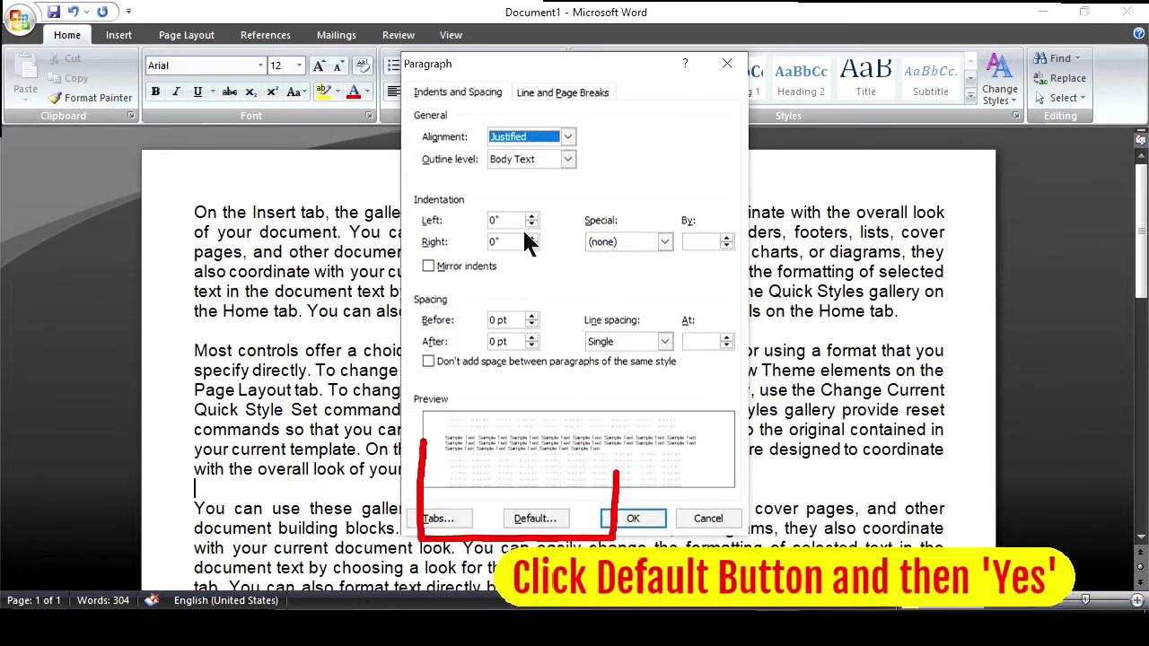
{"action": "left_click", "coordinate": [556, 519]}
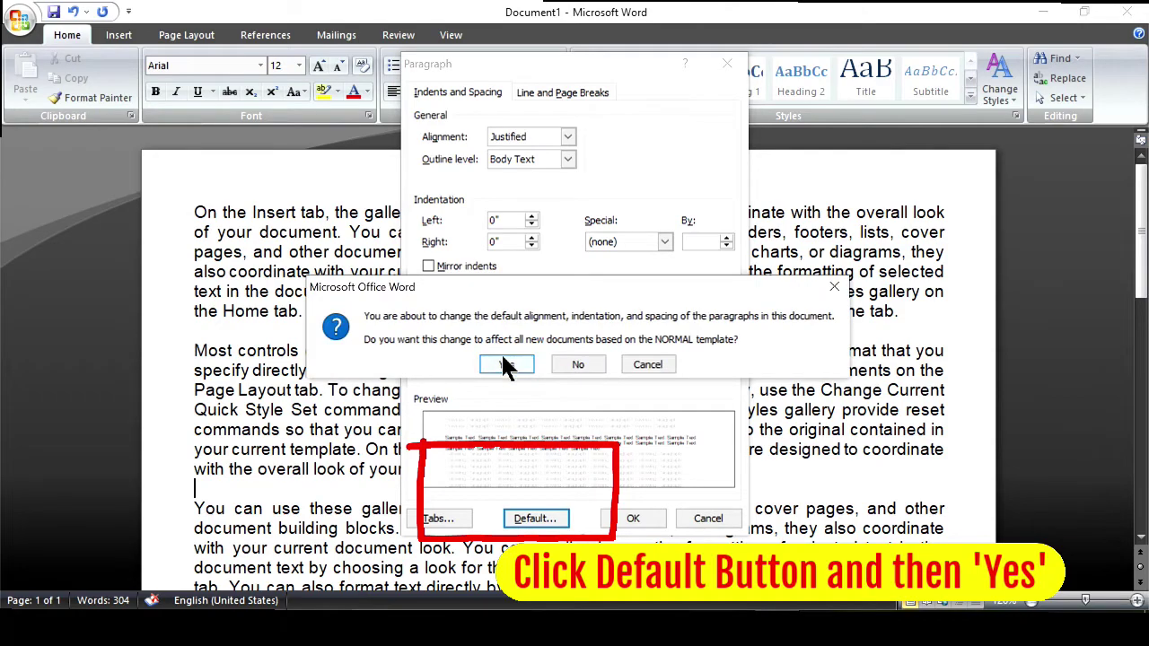
{"action": "left_click", "coordinate": [505, 364]}
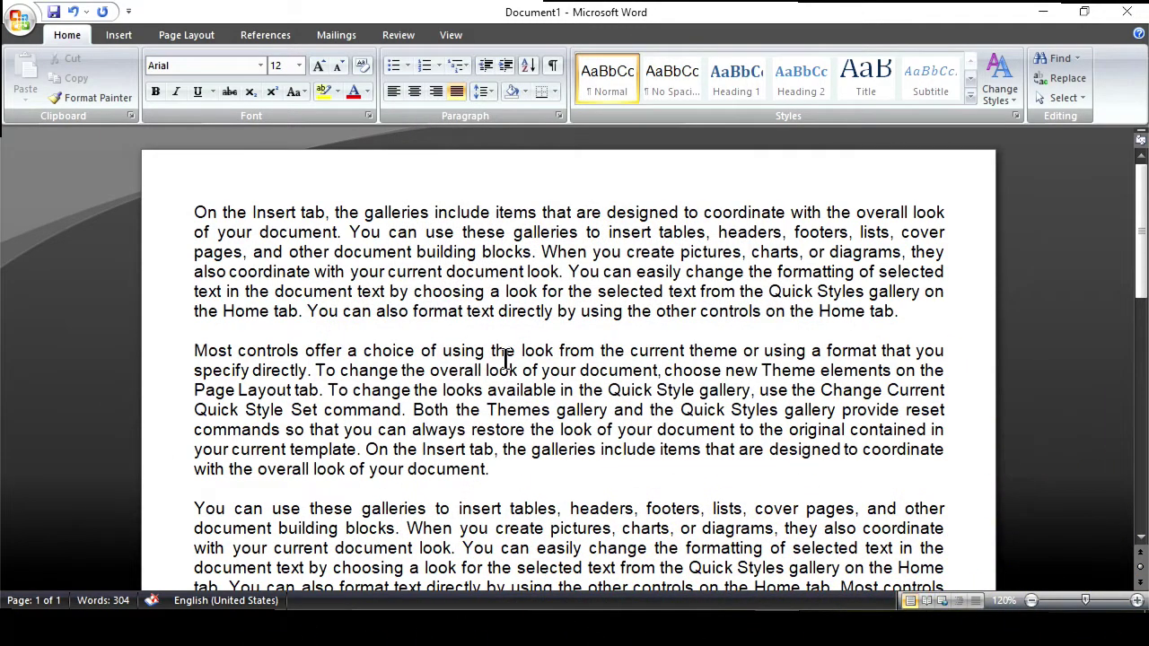
{"action": "left_click", "coordinate": [505, 356]}
- Make the 0.5" portrait page margins the default page setup for all new documents
{"action": "left_click", "coordinate": [174, 34]}
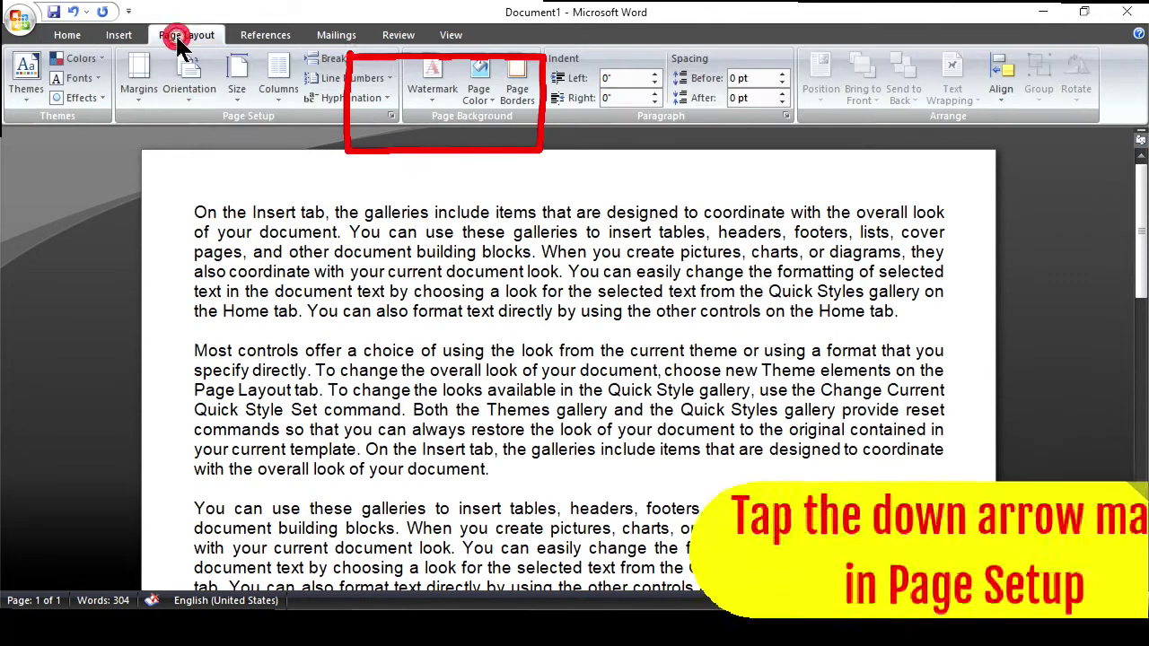
{"action": "left_click", "coordinate": [392, 115]}
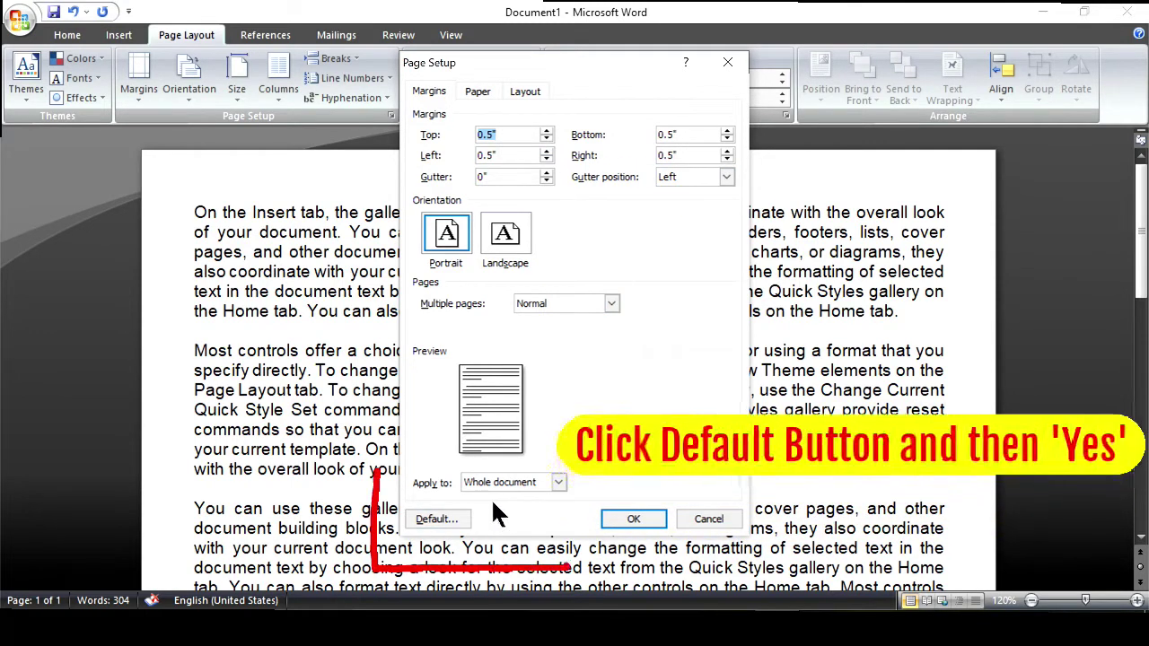
{"action": "left_click", "coordinate": [457, 517]}
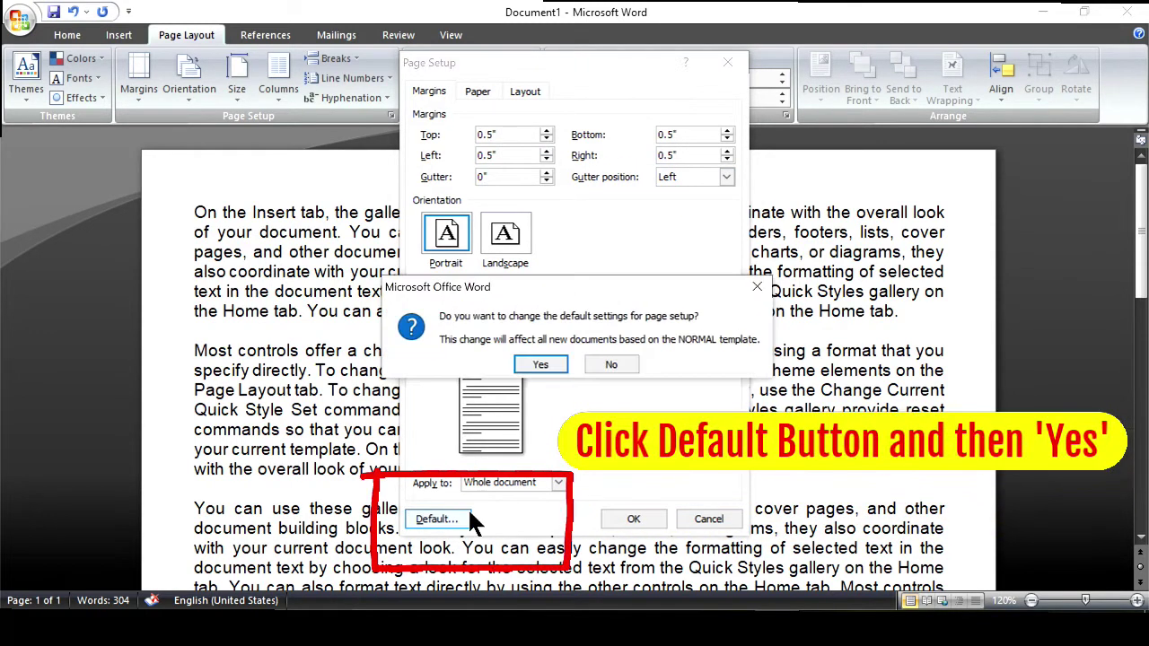
{"action": "left_click", "coordinate": [540, 364]}
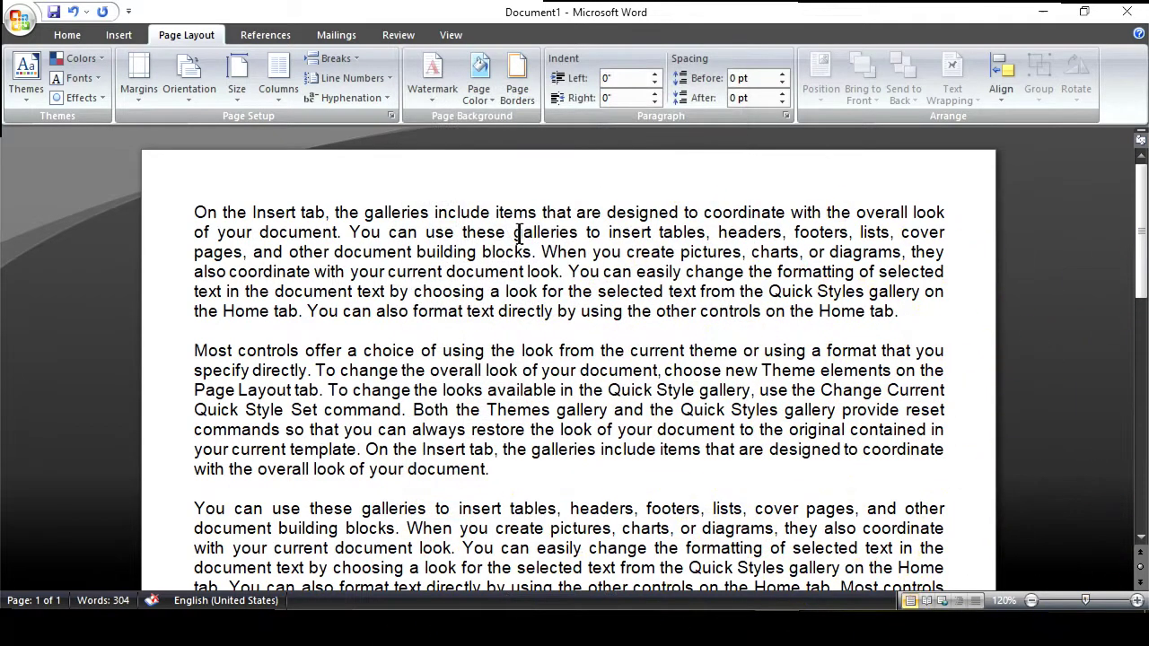
- Make the A4 paper size the default page setup for all new documents
{"action": "left_click", "coordinate": [391, 116]}
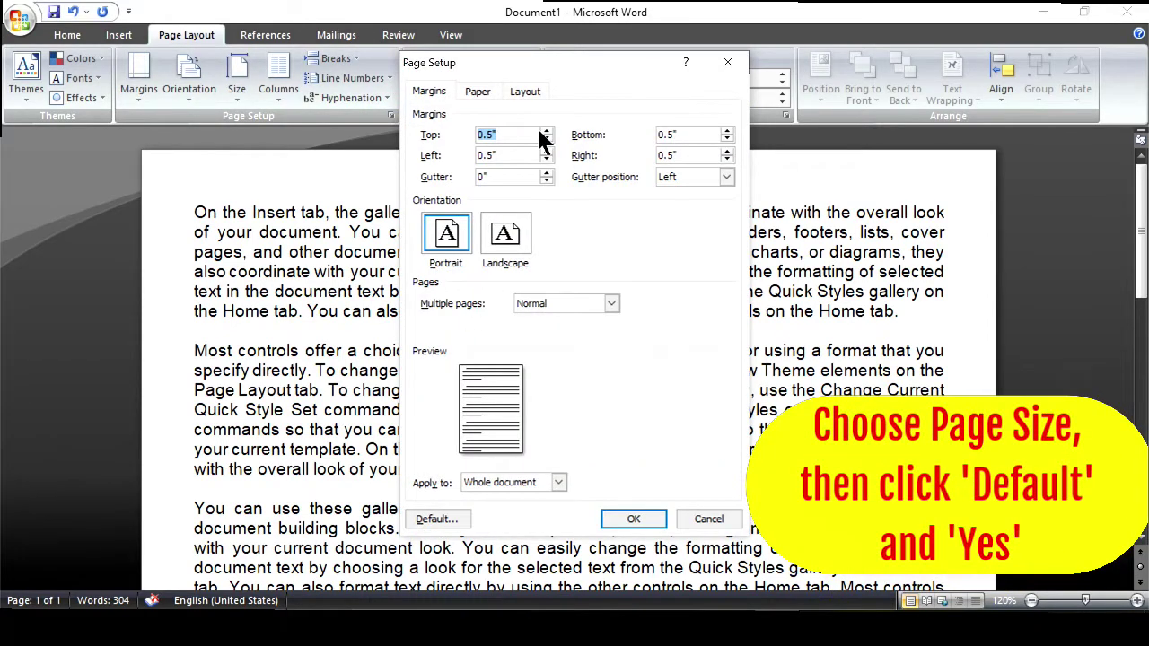
{"action": "left_click", "coordinate": [479, 91]}
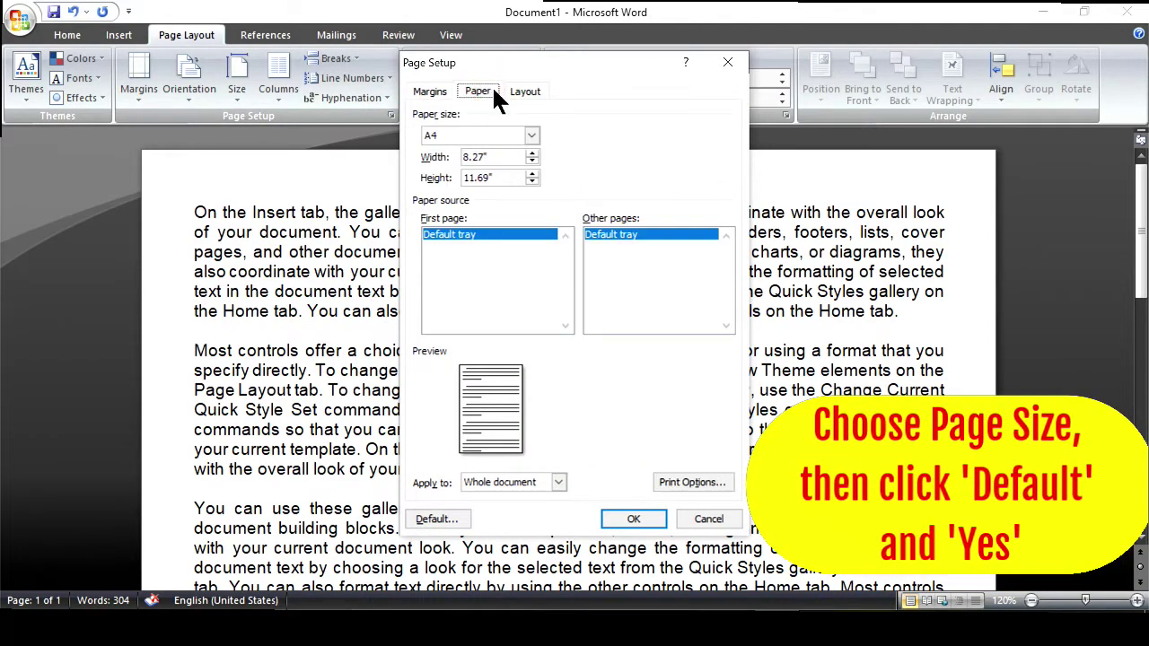
{"action": "left_click", "coordinate": [429, 91]}
{"action": "left_click", "coordinate": [481, 90]}
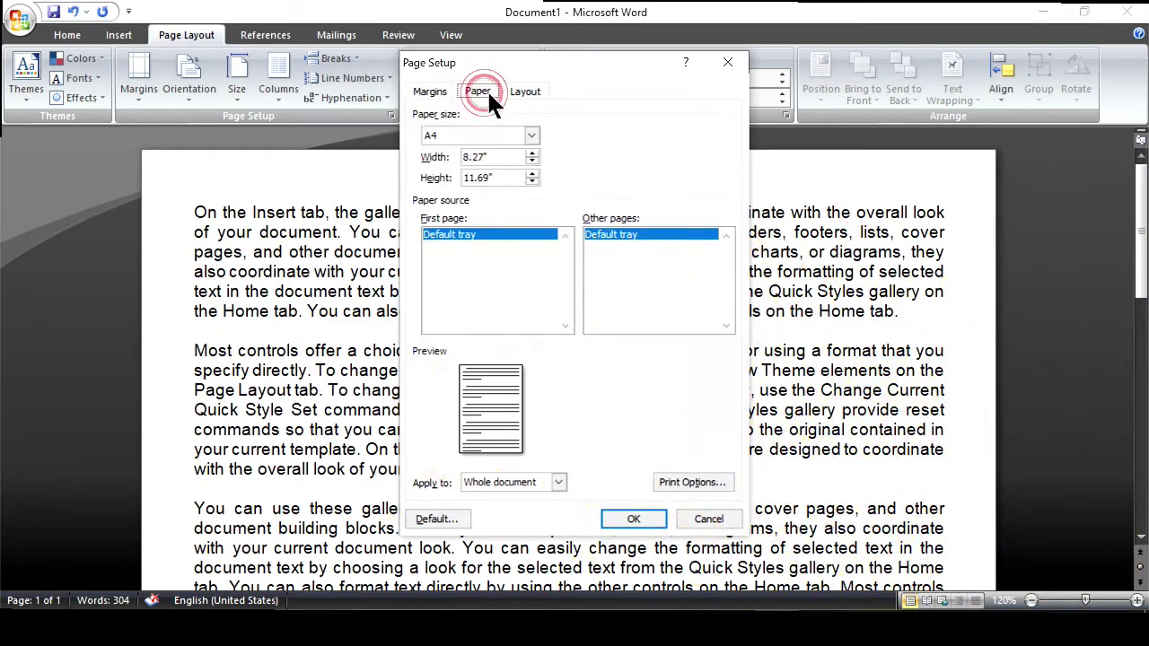
{"action": "left_click", "coordinate": [457, 520]}
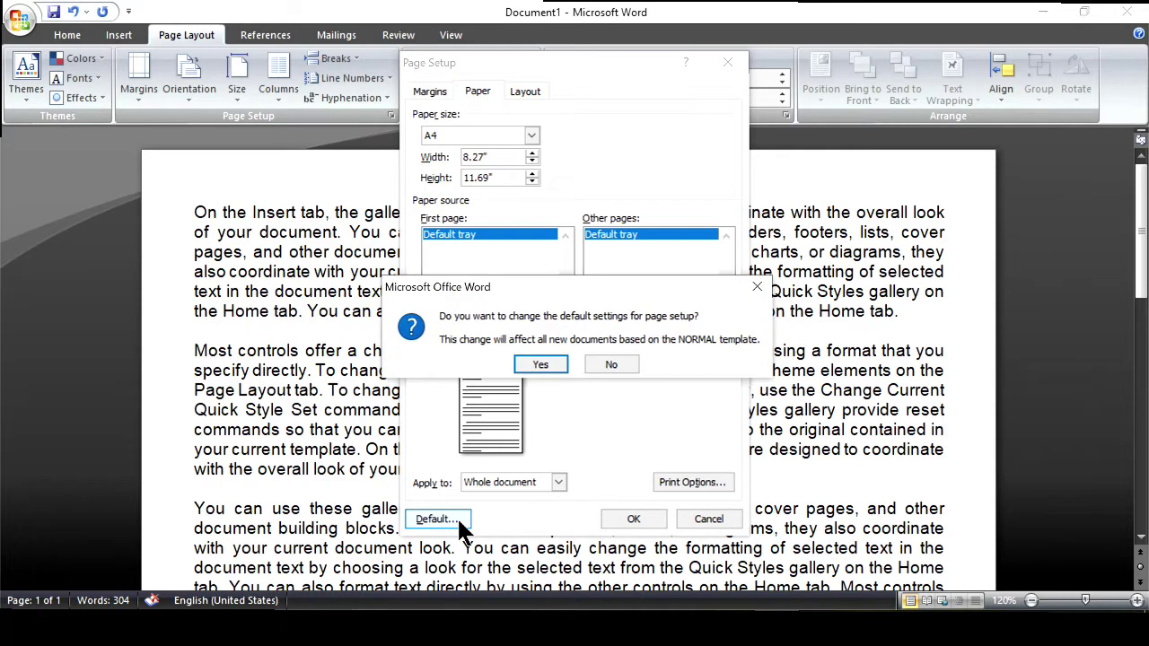
{"action": "left_click", "coordinate": [540, 364]}
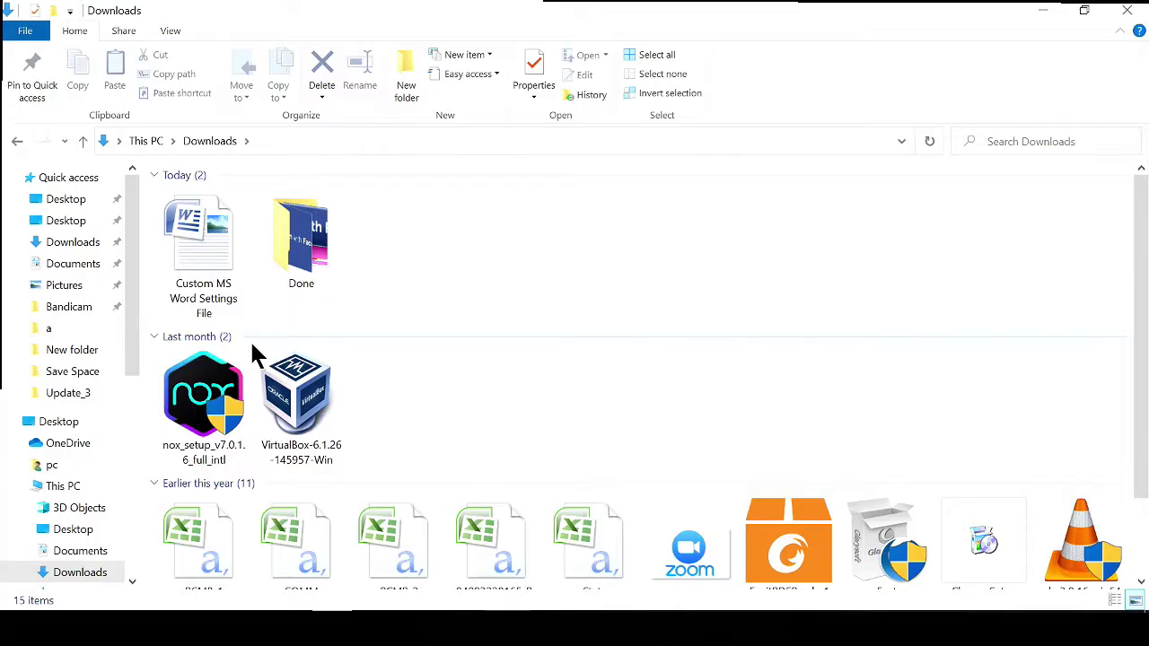
- Open the Custom MS Word Settings File from the Downloads folder in File Explorer
{"action": "left_click", "coordinate": [209, 258]}
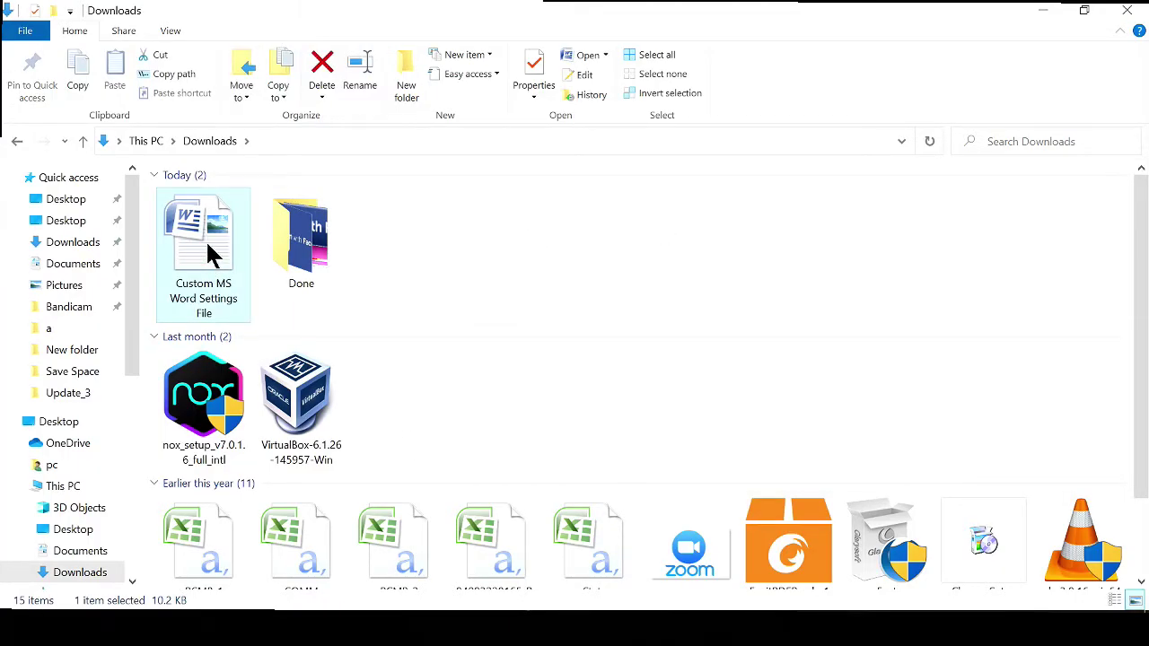
{"action": "left_click", "coordinate": [238, 239]}
{"action": "double_click", "coordinate": [239, 239]}
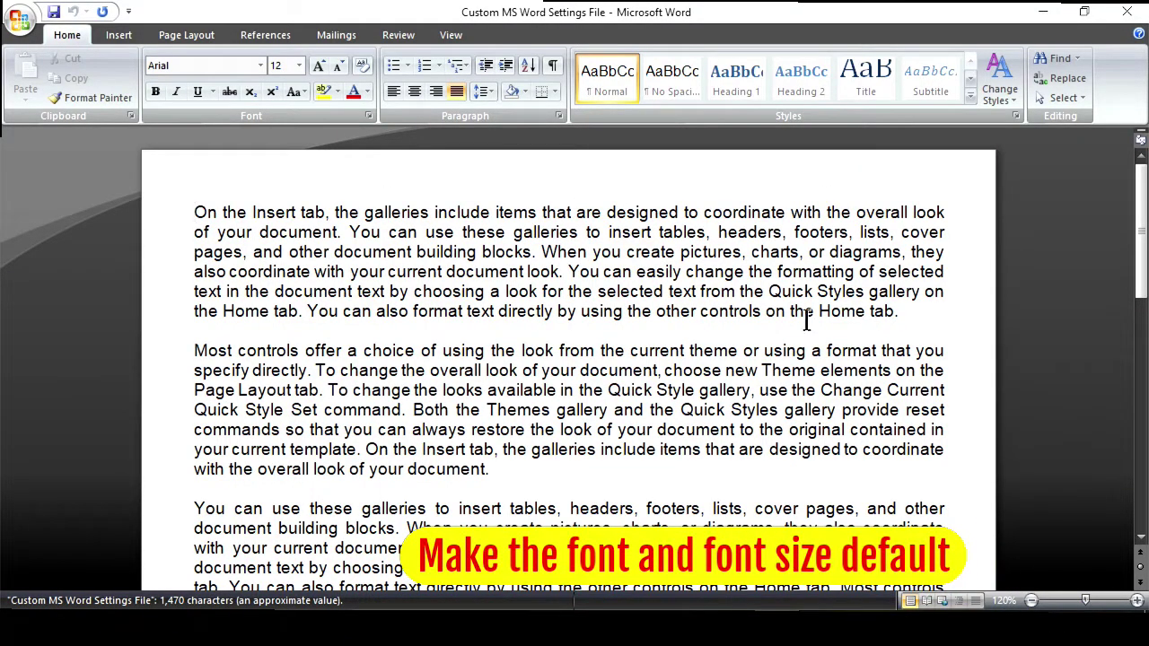
- Make the opened settings file's Arial 12 pt font the default for all new documents
{"action": "left_click", "coordinate": [368, 116]}
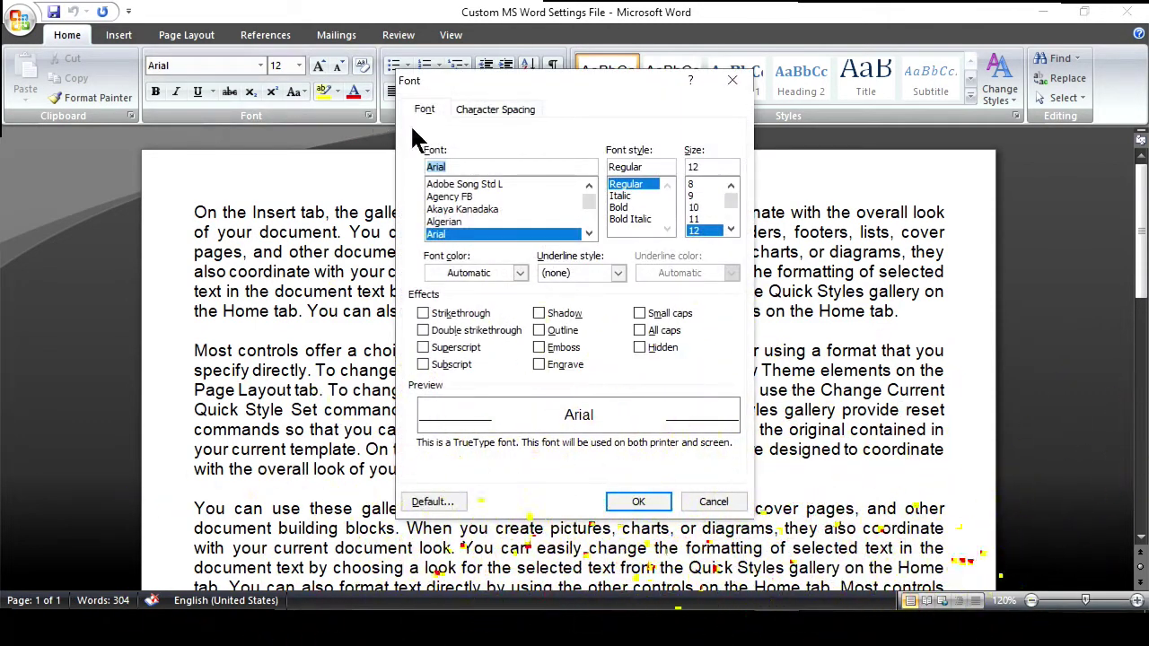
{"action": "left_click", "coordinate": [457, 499]}
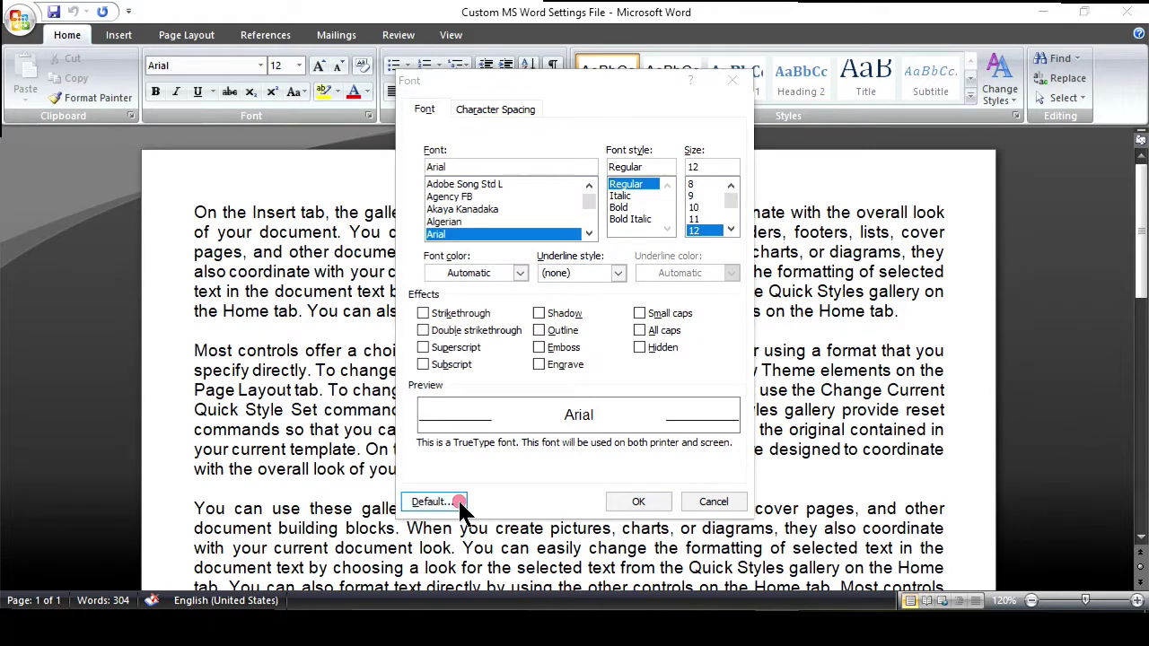
{"action": "left_click", "coordinate": [508, 364]}
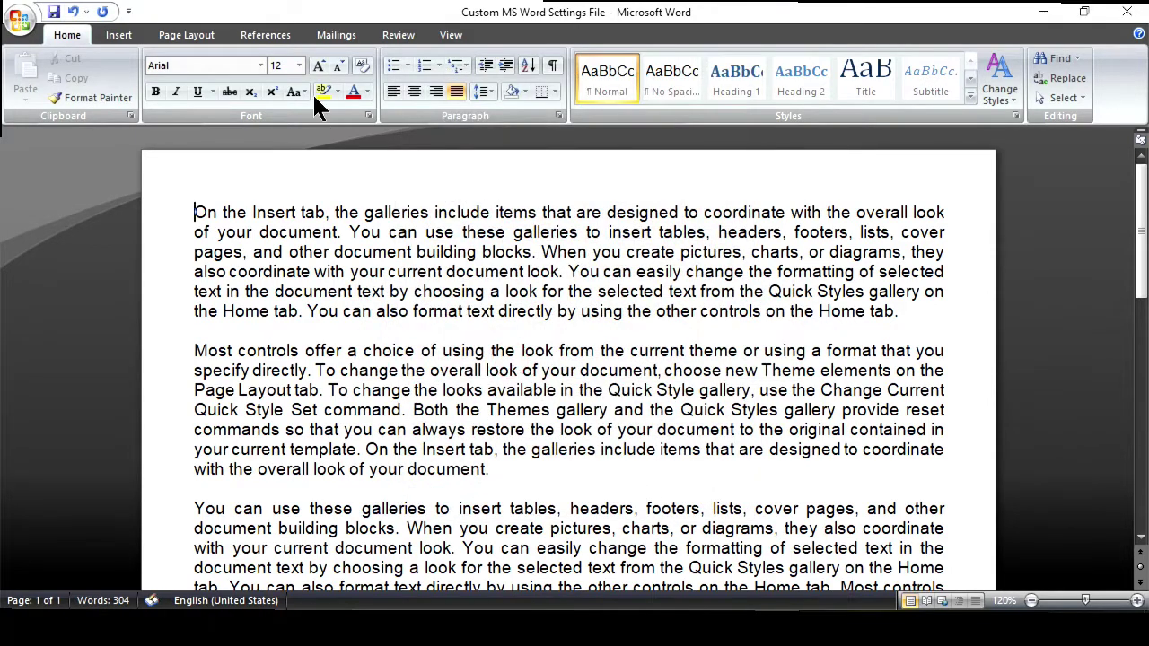
- Make the settings file's justified, single-spaced paragraph format the default for all new documents
{"action": "left_click", "coordinate": [559, 116]}
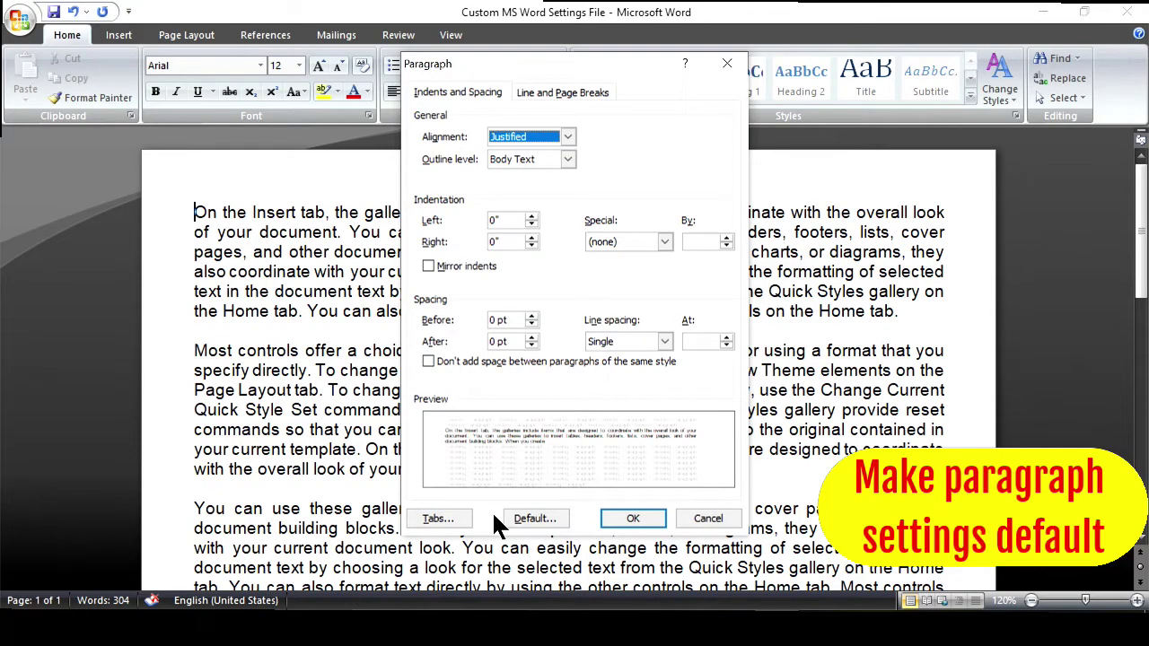
{"action": "left_click", "coordinate": [562, 517]}
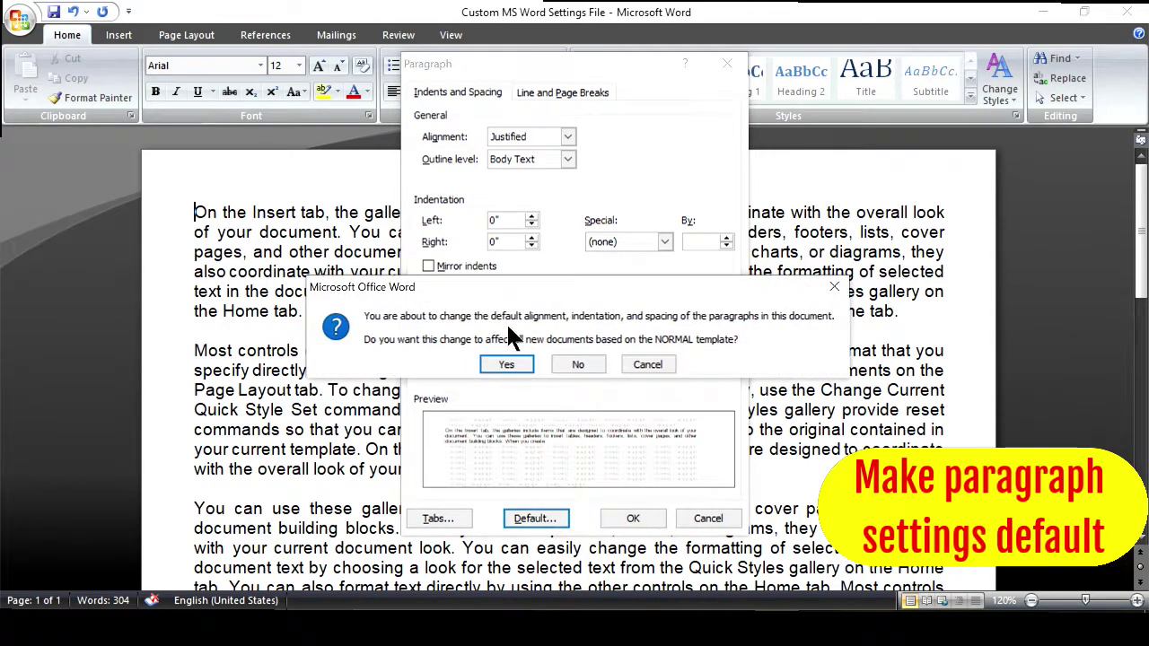
{"action": "left_click", "coordinate": [508, 366]}
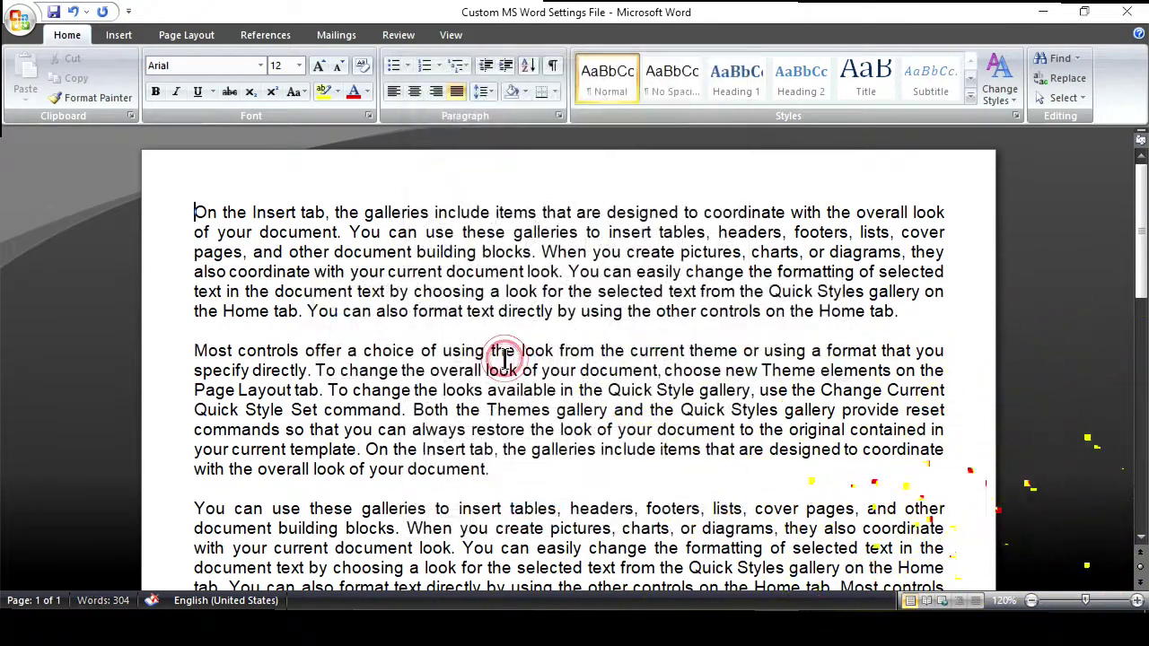
- Make the settings file's page setup, with 0.5" margins and A4 paper, the default for all new documents
{"action": "left_click", "coordinate": [191, 36]}
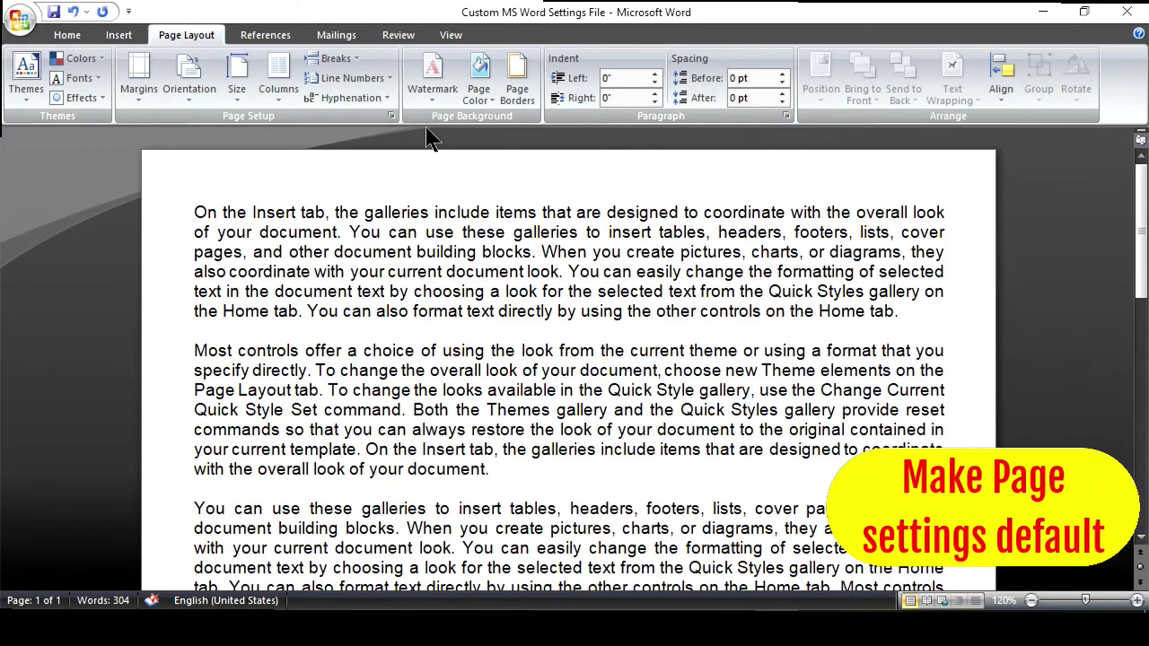
{"action": "left_click", "coordinate": [390, 117]}
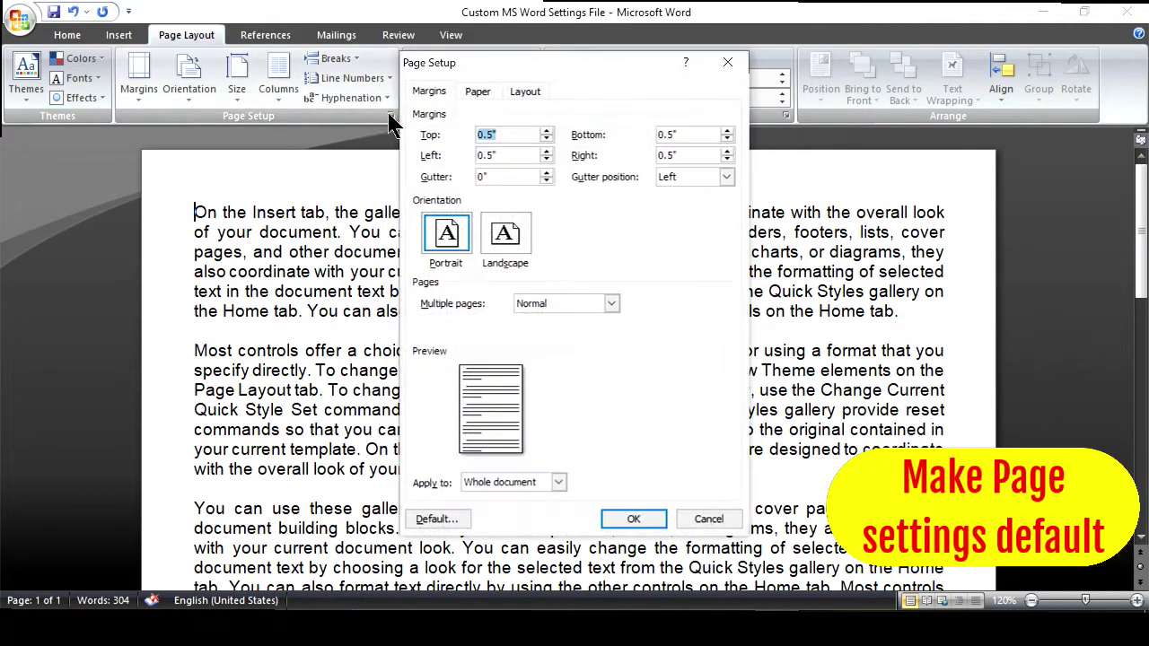
{"action": "left_click", "coordinate": [482, 91]}
{"action": "left_click", "coordinate": [452, 521]}
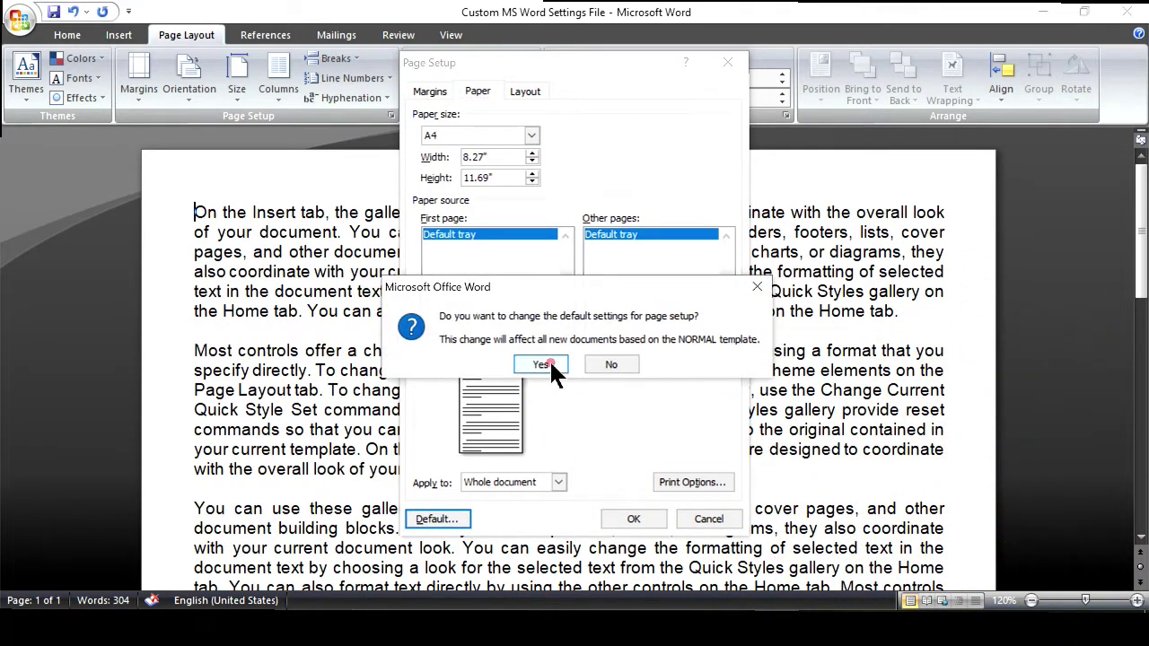
{"action": "left_click", "coordinate": [543, 367]}
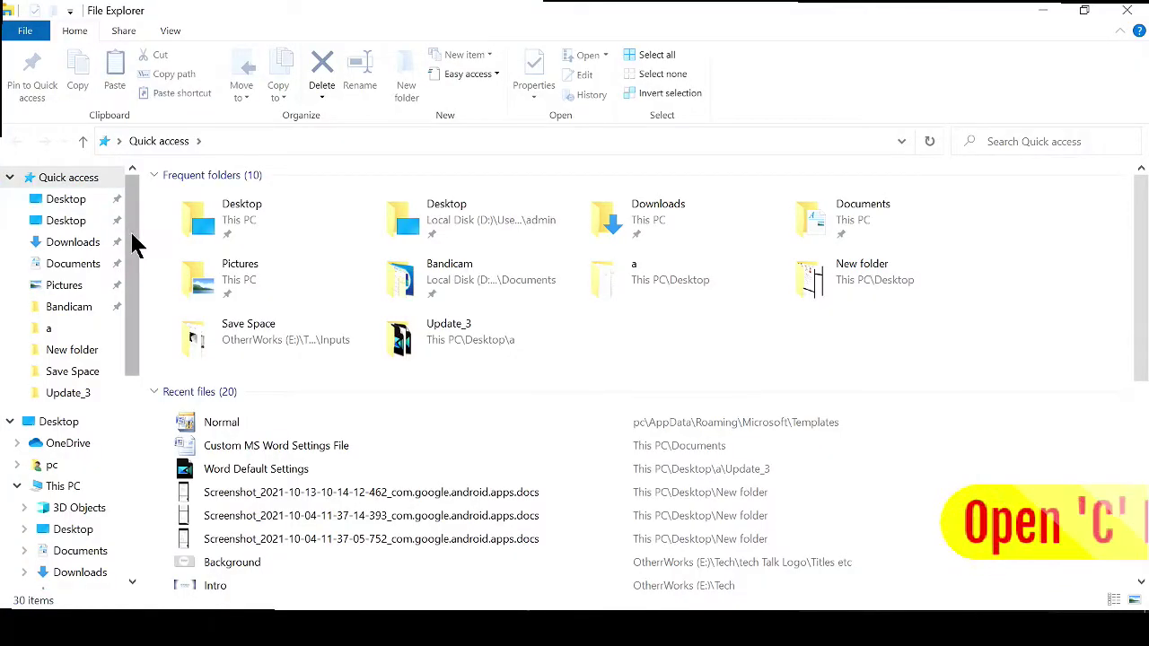
- In File Explorer, open the pc user folder inside Users on Local Disk (C:), showing the Users folder contents as large icons
{"action": "left_click_drag", "start_coordinate": [134, 246], "coordinate": [140, 409]}
{"action": "left_click", "coordinate": [85, 323]}
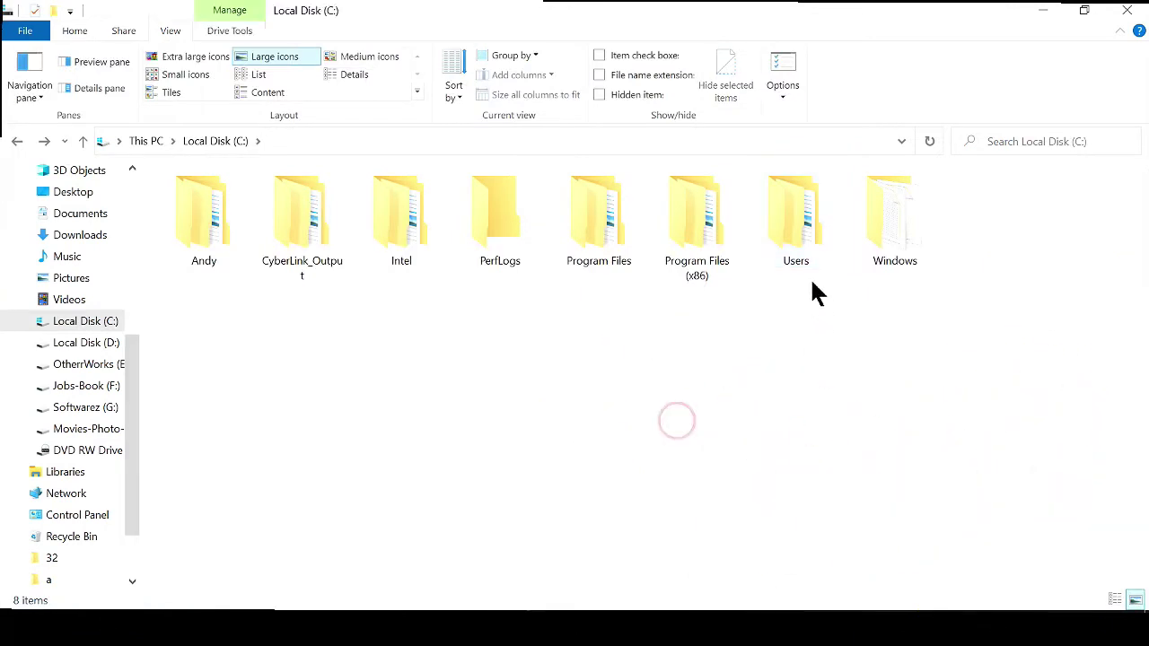
{"action": "double_click", "coordinate": [799, 211]}
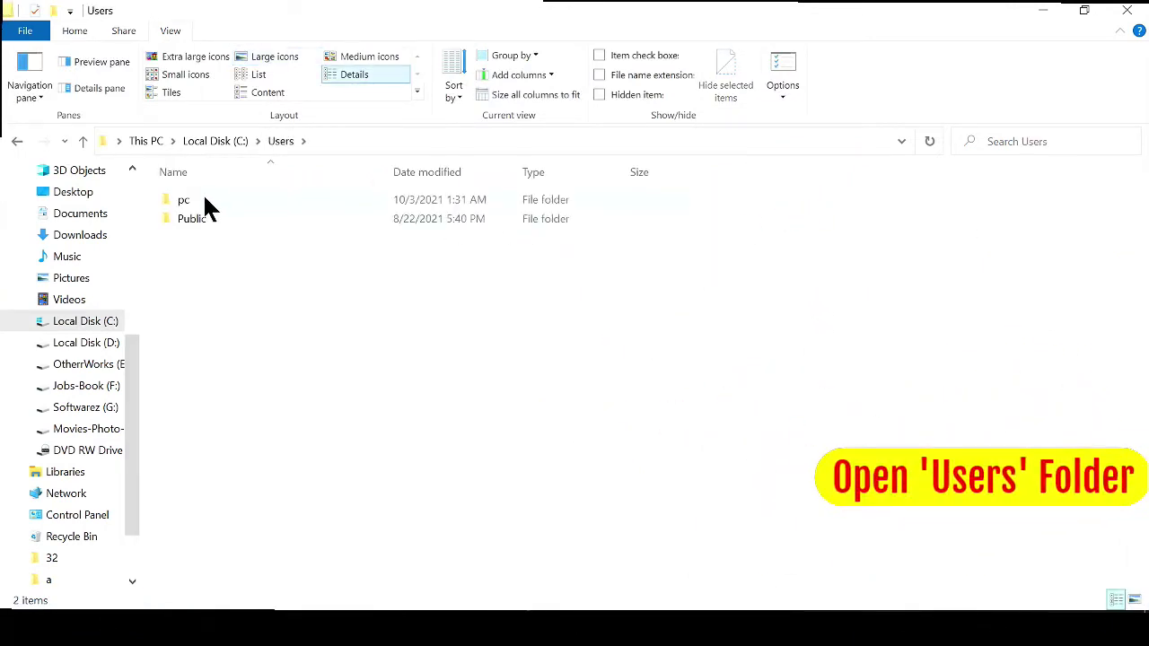
{"action": "key", "text": "ctrl+shift+2"}
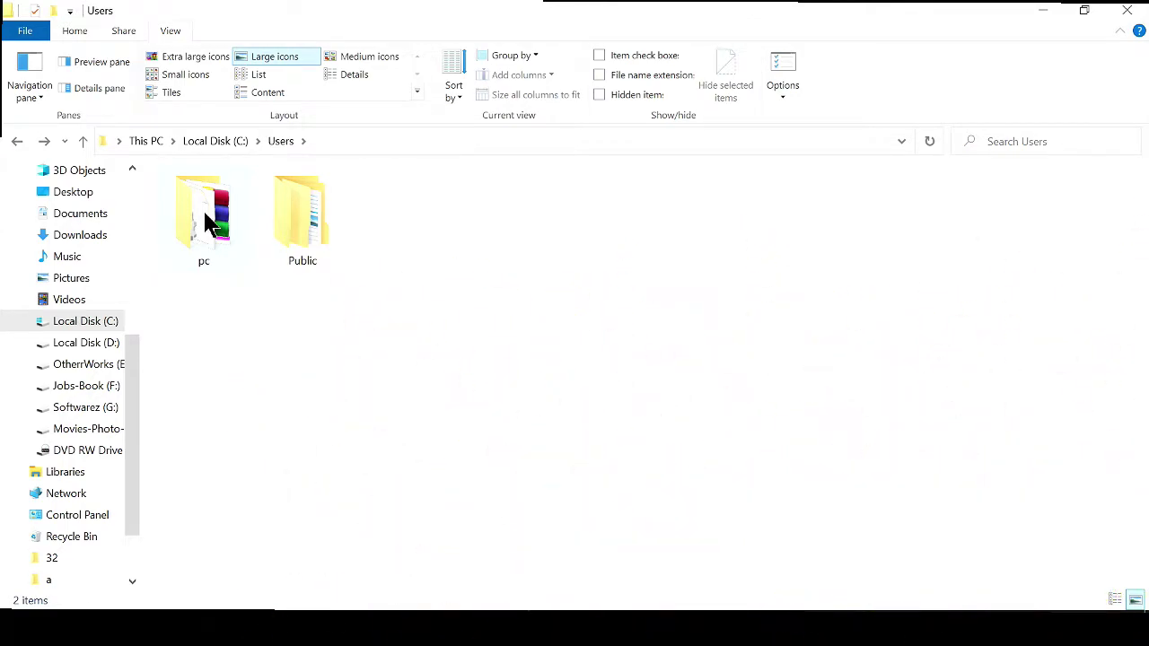
{"action": "double_click", "coordinate": [205, 223]}
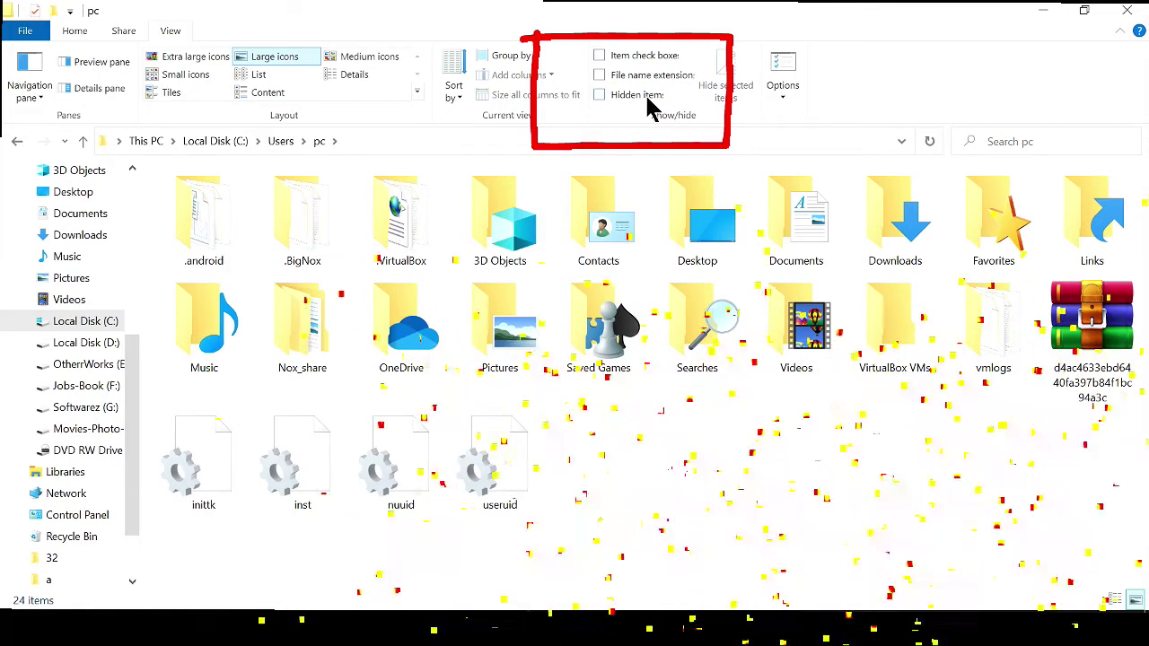
- Show hidden items in the pc user folder and open its AppData folder
{"action": "left_click", "coordinate": [644, 92]}
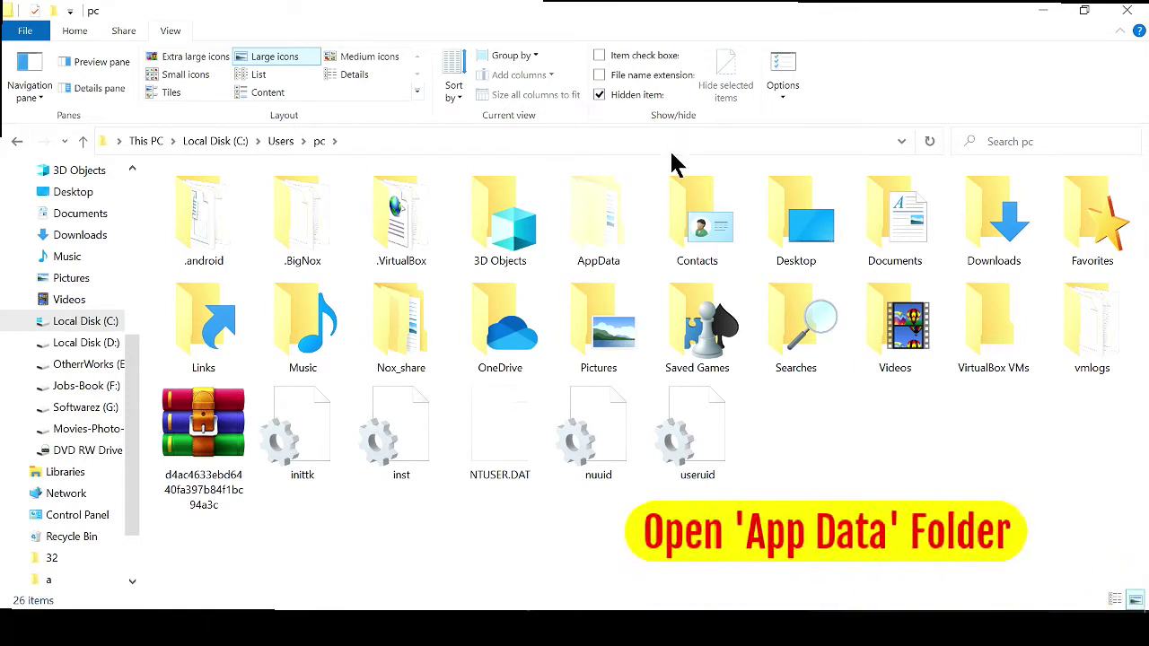
{"action": "left_click", "coordinate": [628, 231]}
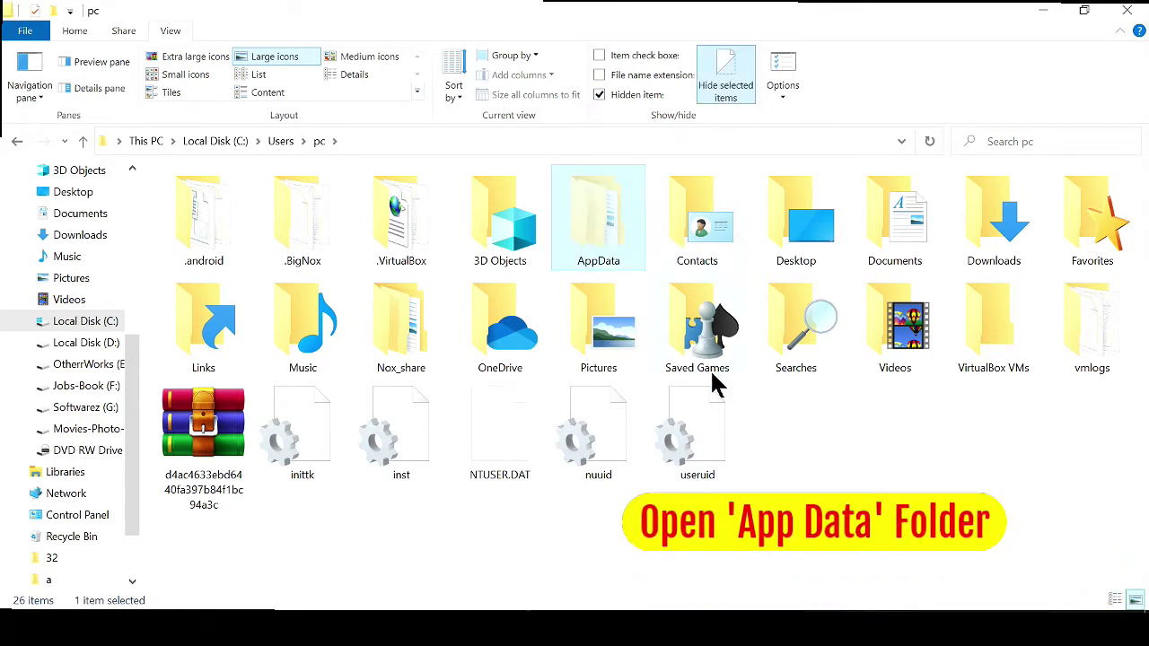
{"action": "double_click", "coordinate": [623, 185]}
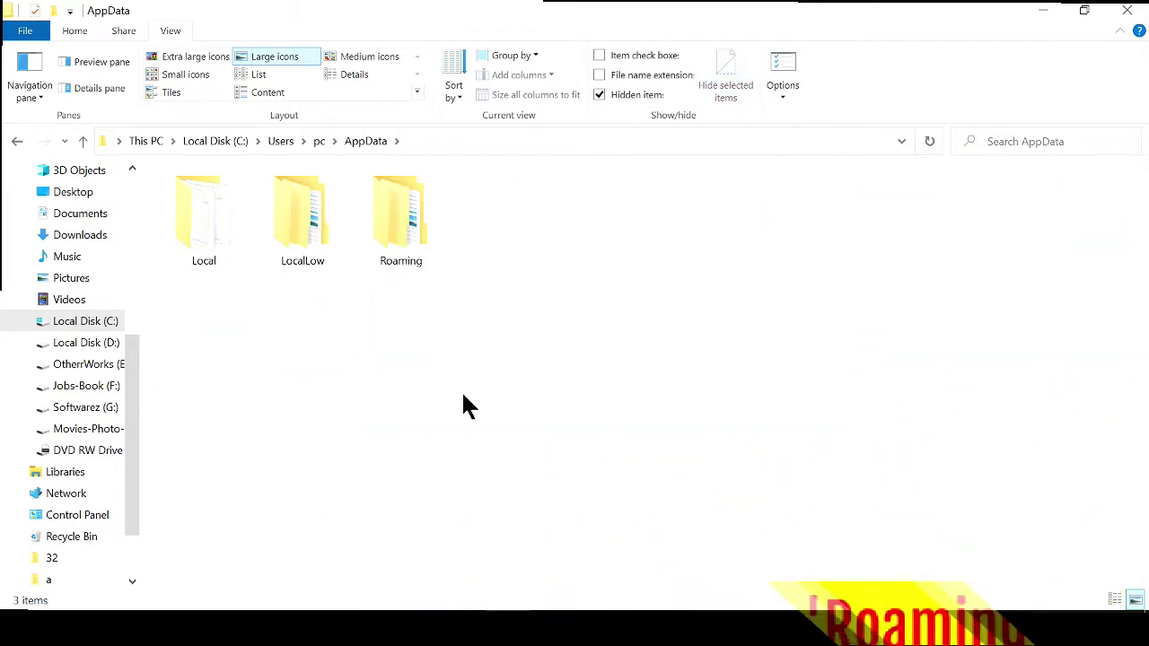
- Open the Templates folder inside Roaming\Microsoft
{"action": "double_click", "coordinate": [409, 225]}
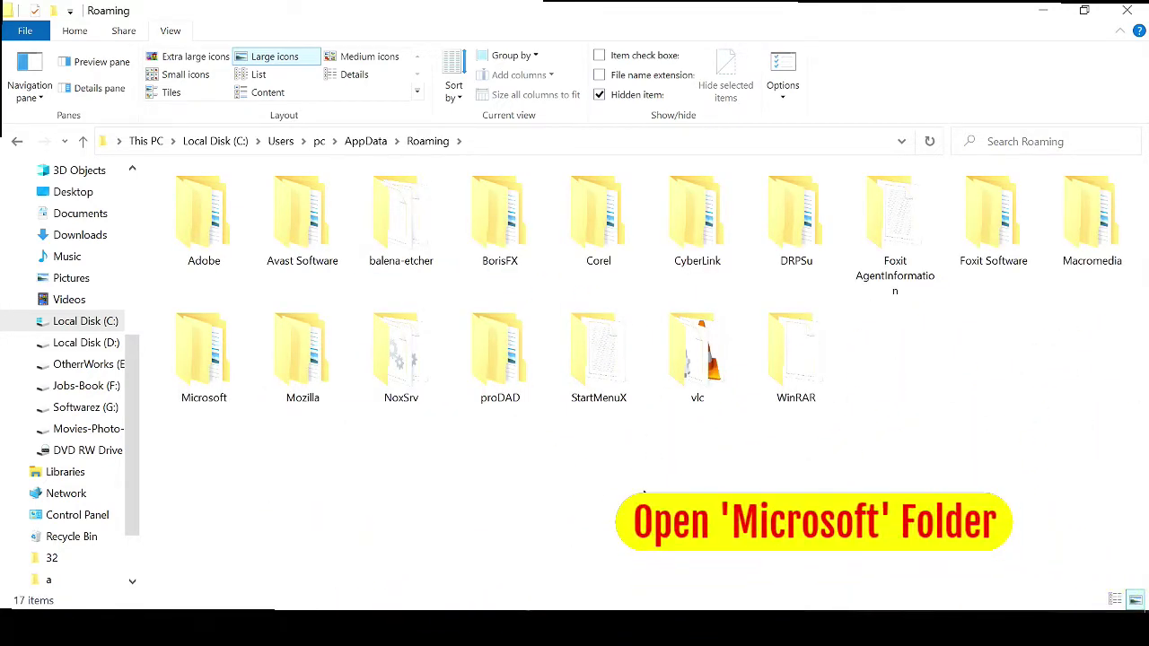
{"action": "left_click", "coordinate": [643, 493]}
{"action": "double_click", "coordinate": [215, 352]}
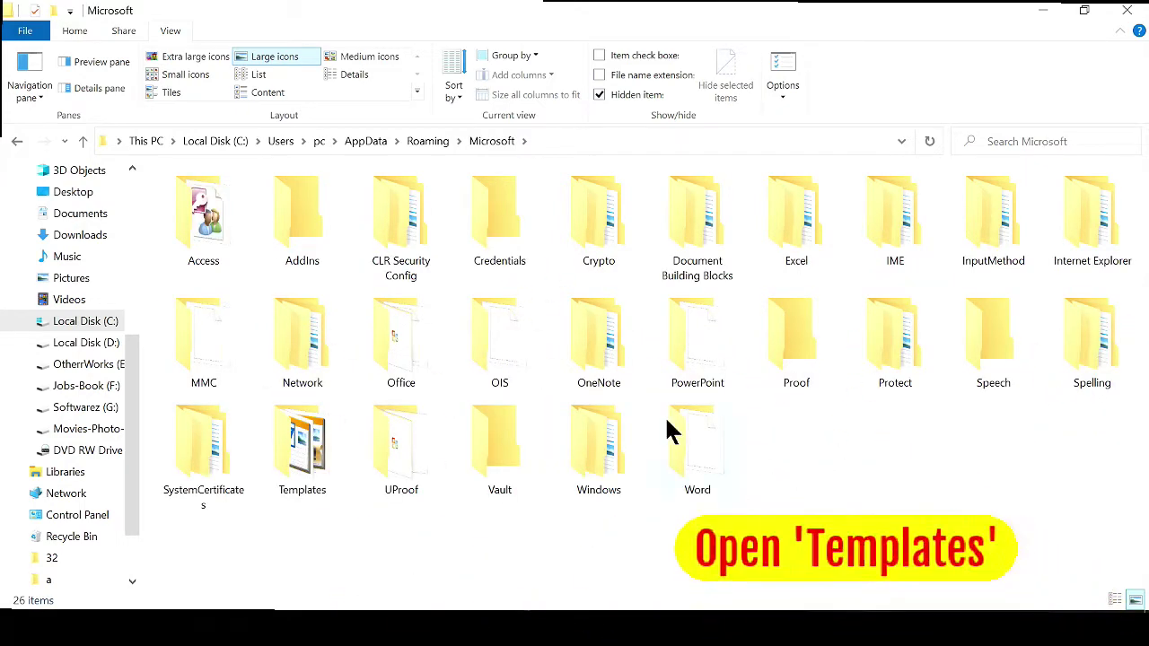
{"action": "left_click", "coordinate": [299, 440]}
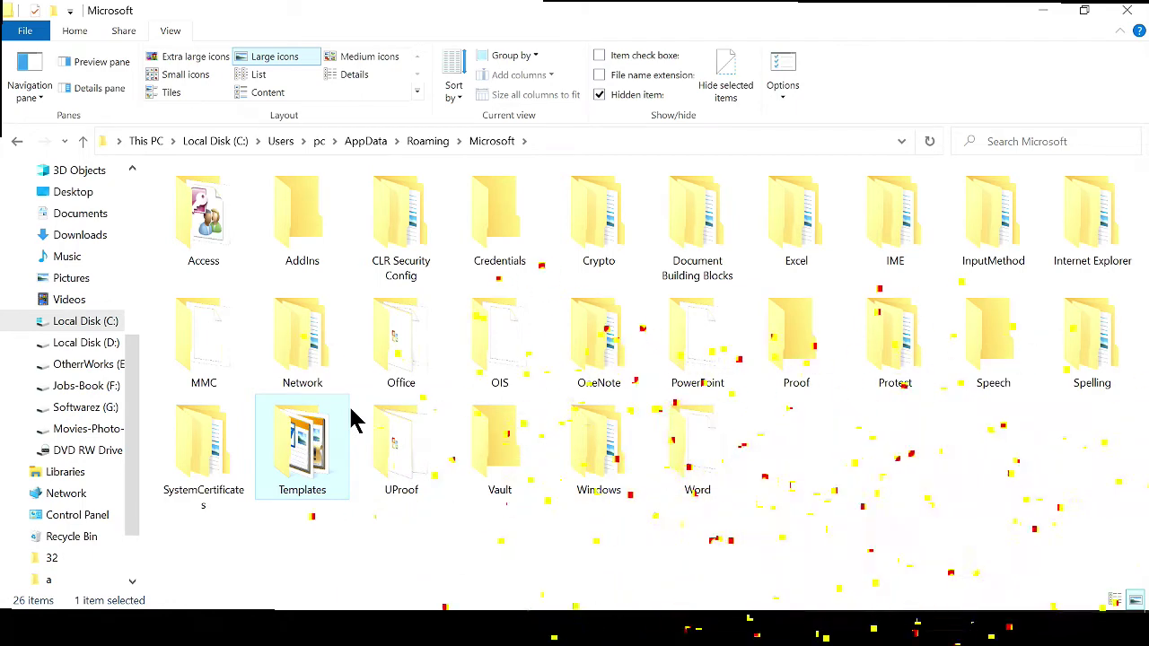
{"action": "right_click", "coordinate": [339, 429]}
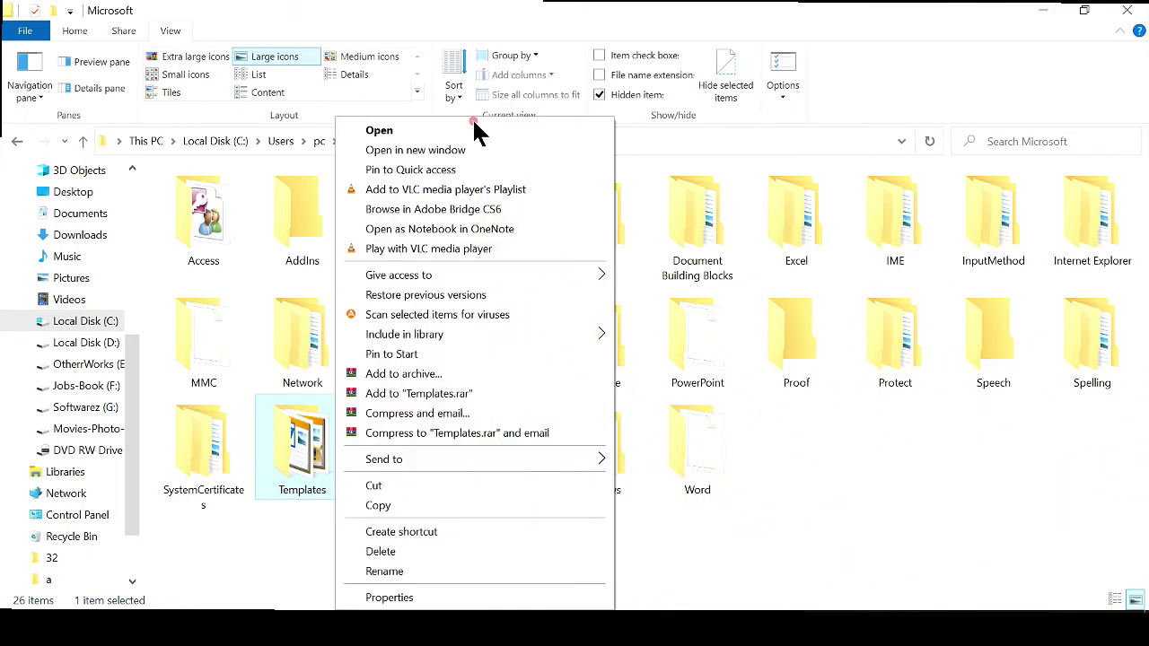
{"action": "left_click", "coordinate": [473, 123]}
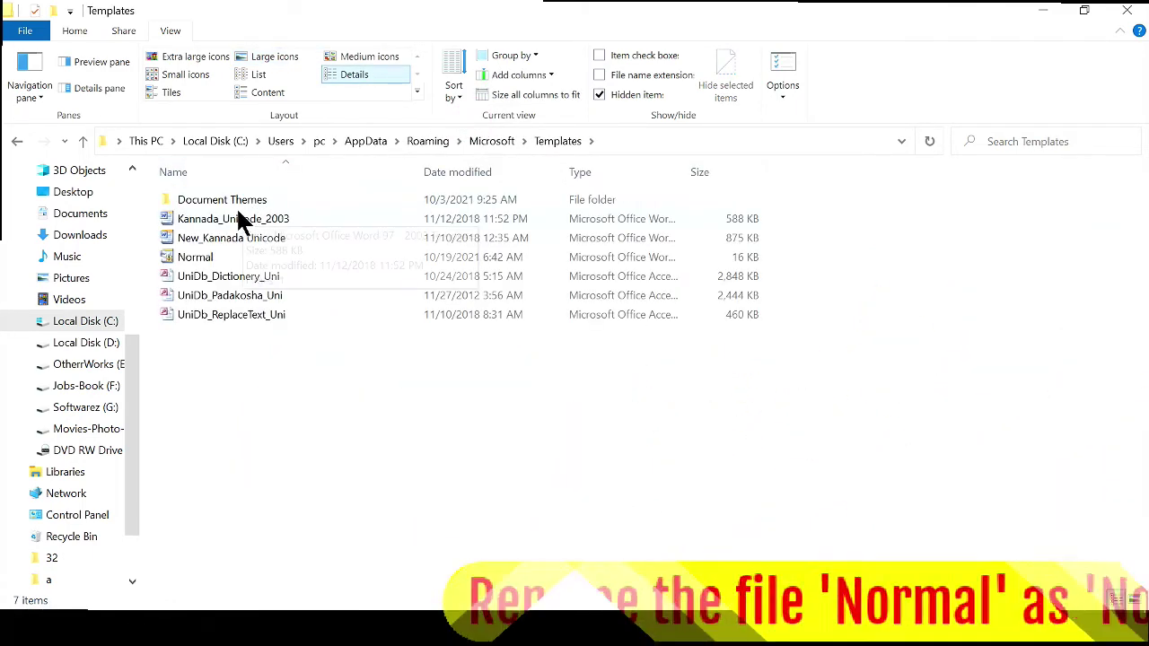
{"action": "left_click", "coordinate": [206, 259]}
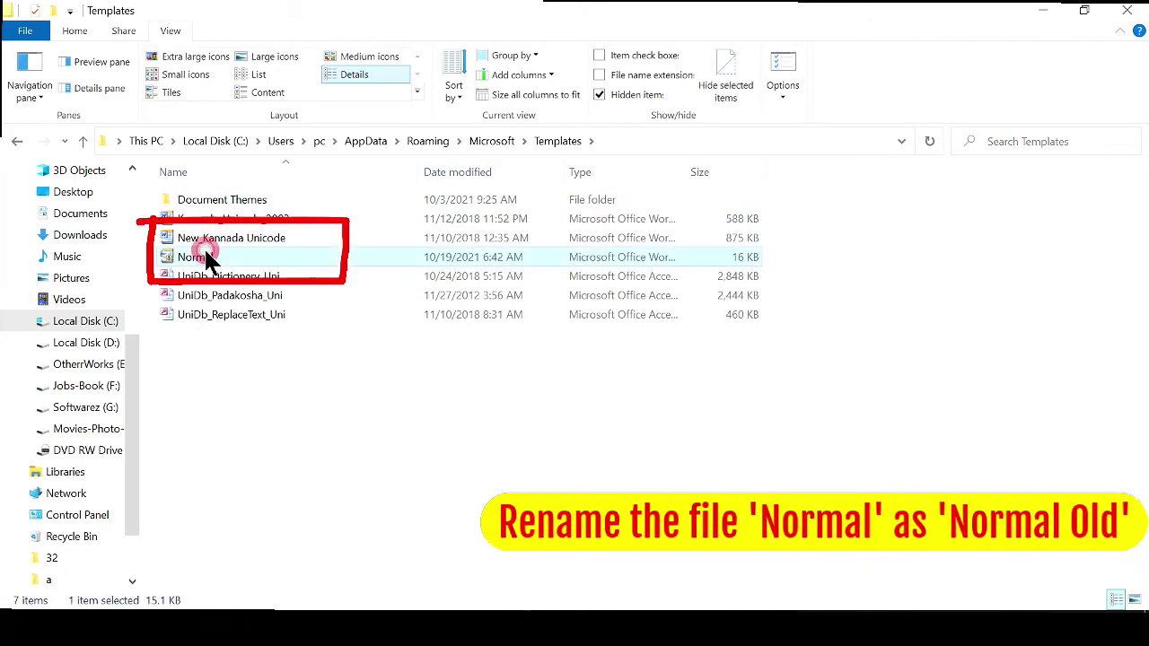
{"action": "right_click", "coordinate": [360, 260]}
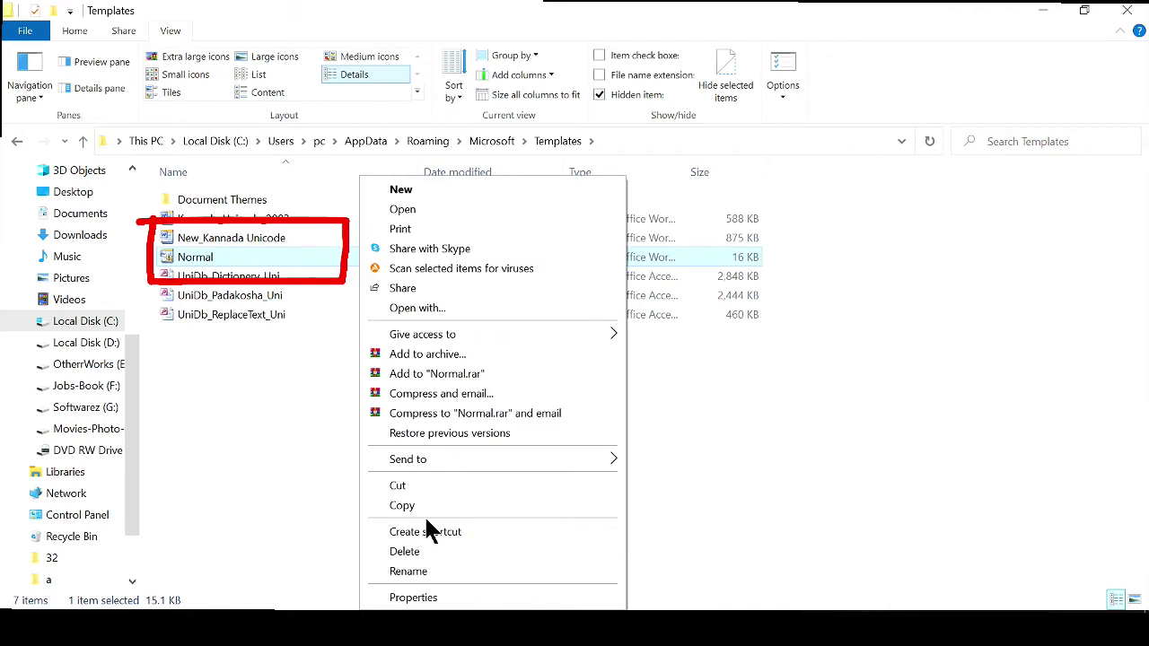
{"action": "left_click", "coordinate": [453, 569]}
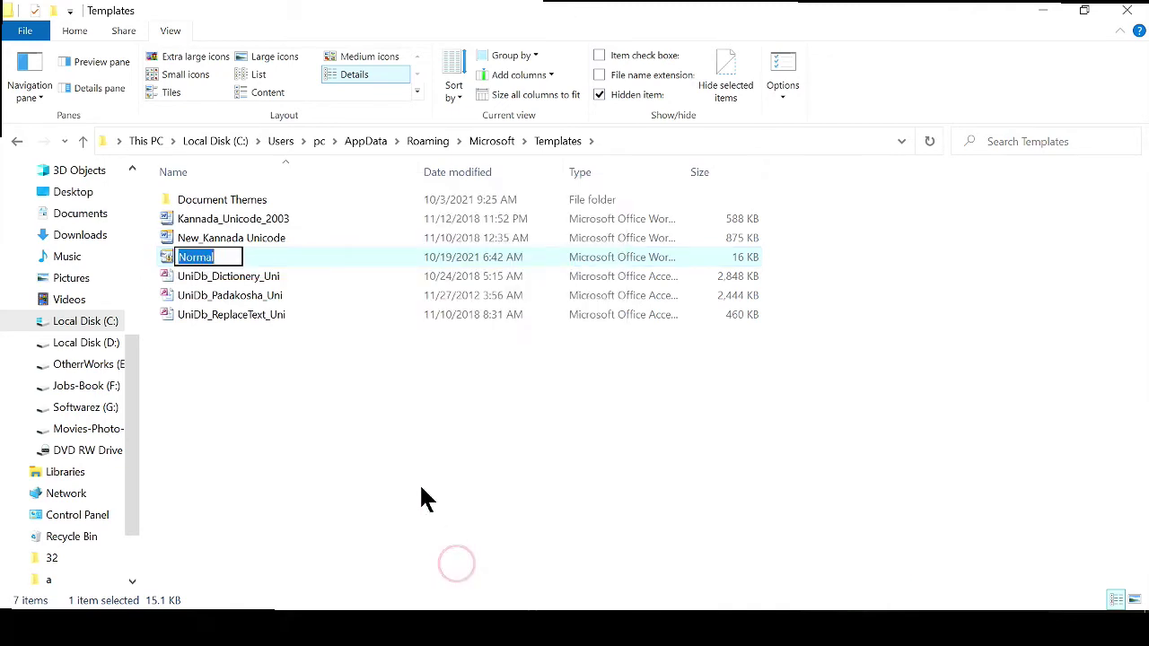
{"action": "left_click", "coordinate": [207, 257]}
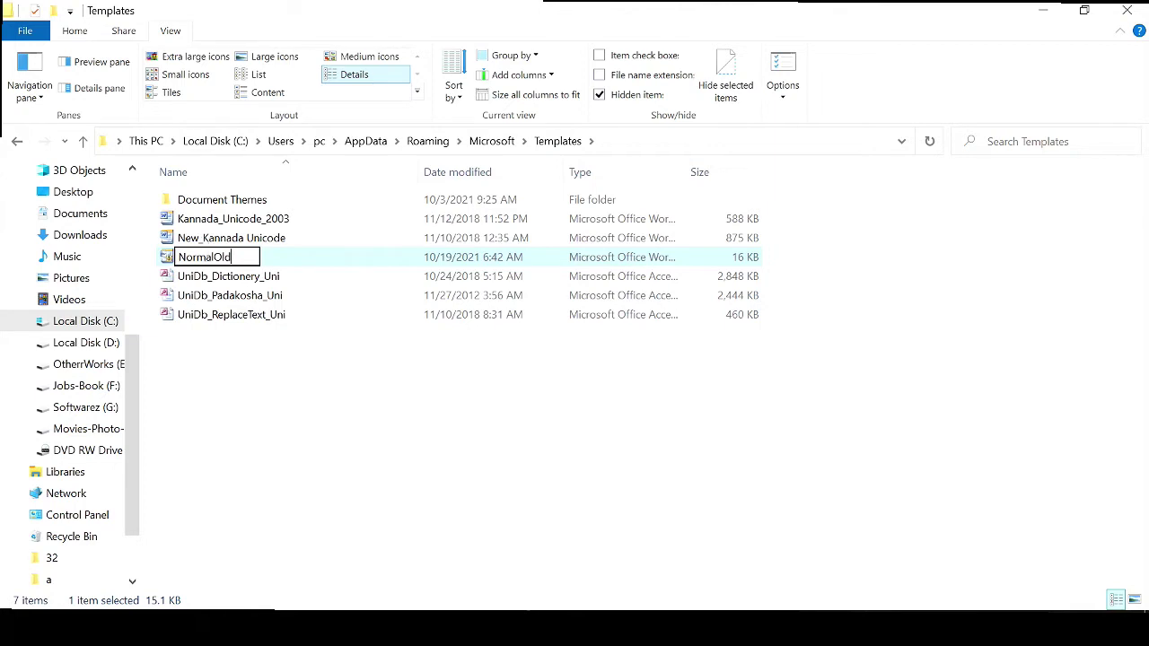
{"action": "key", "text": "Escape"}
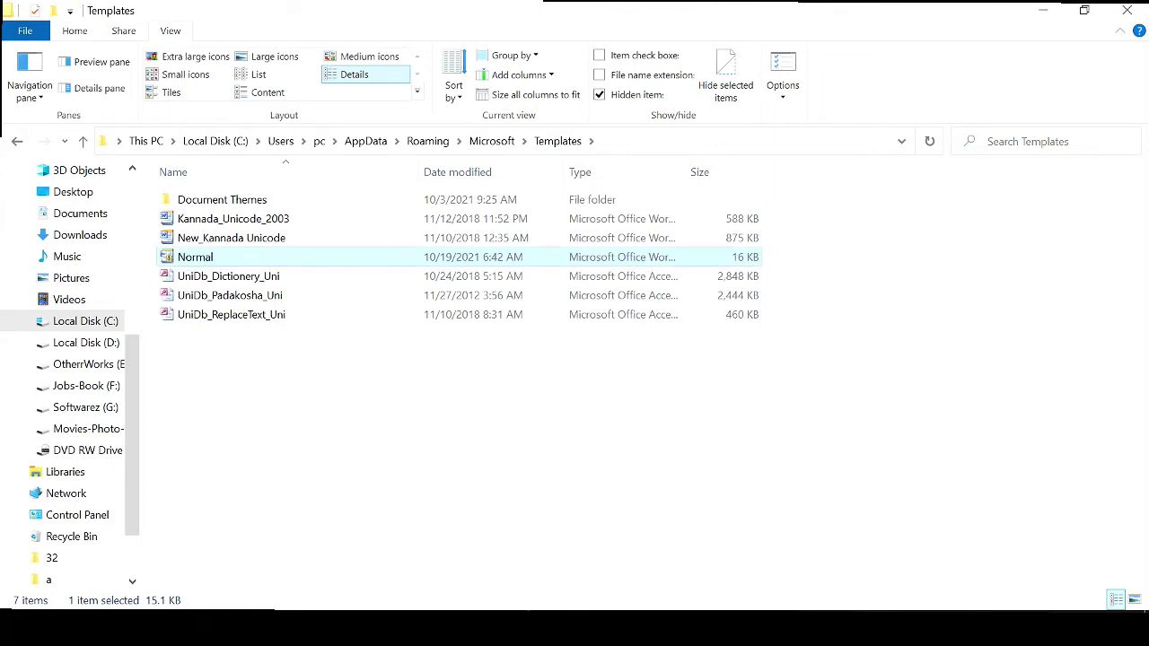
- Rename the Normal template file in the Templates folder as "Normal Old"
{"action": "right_click", "coordinate": [342, 249]}
{"action": "left_click", "coordinate": [472, 569]}
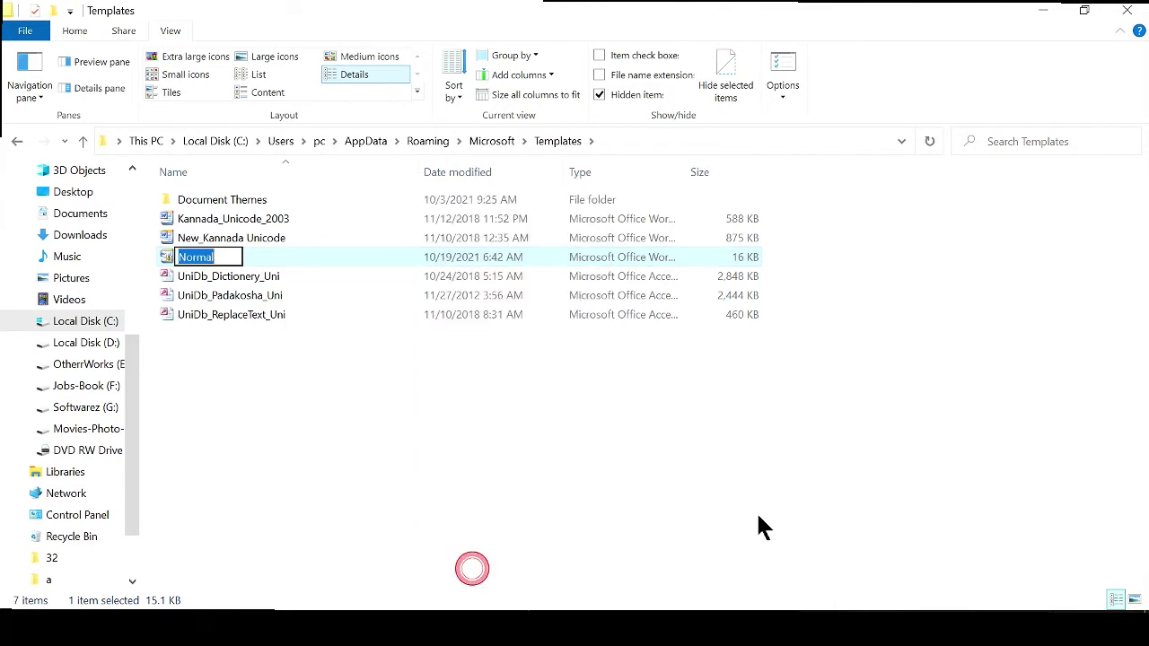
{"action": "key", "text": "End"}
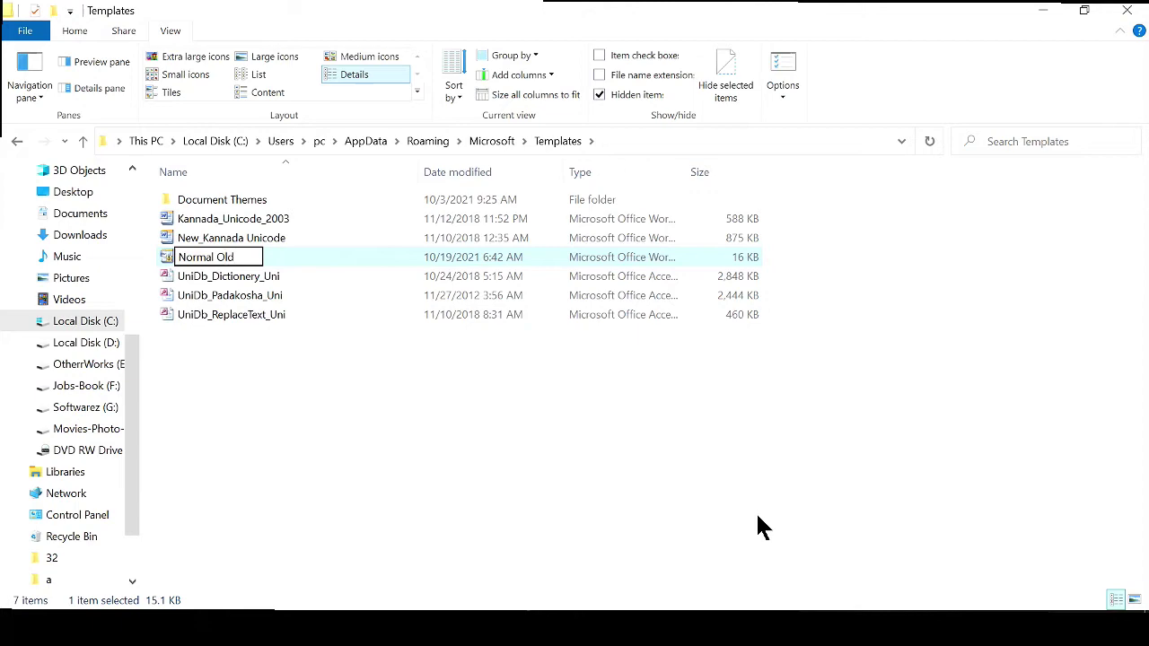
{"action": "key", "text": "Return"}
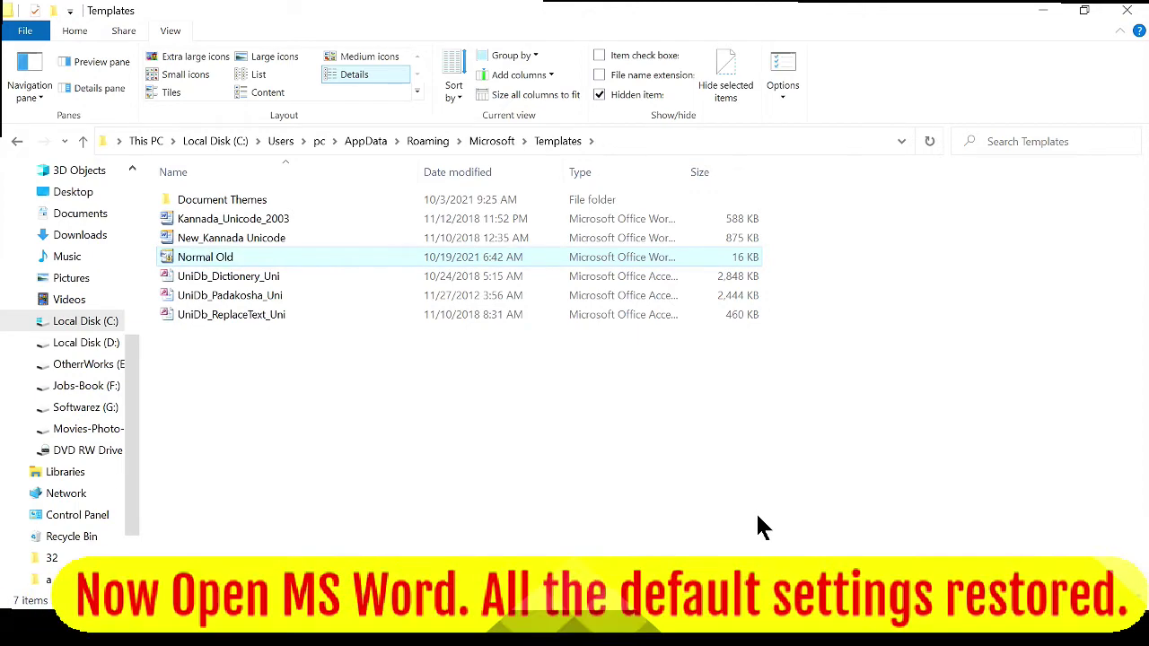
- Minimize File Explorer and start Word with a new blank document by running winword
{"action": "left_click", "coordinate": [1043, 11]}
{"action": "key", "text": "super+r"}
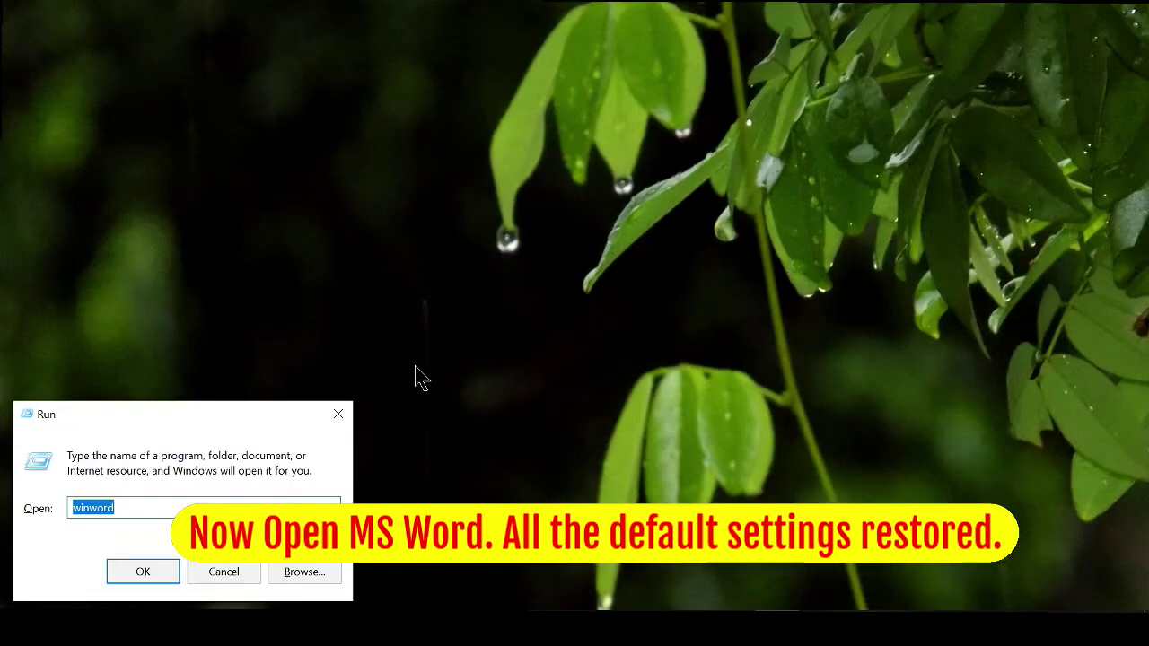
{"action": "key", "text": "Return"}
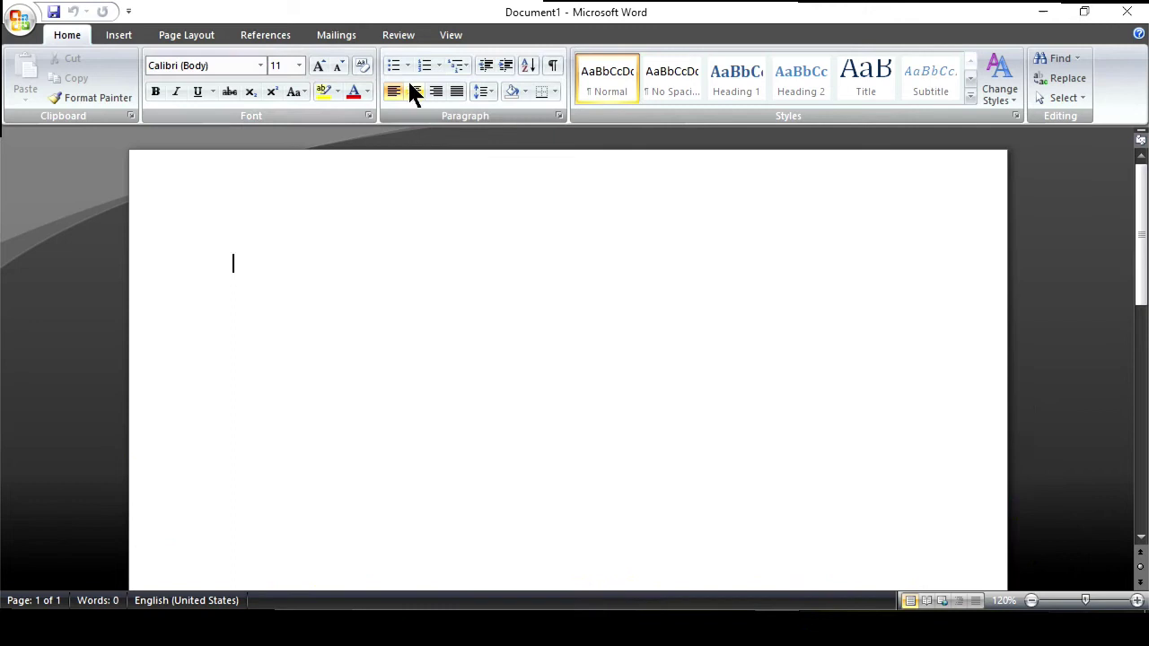
- Check which margin preset and paper size the new blank document uses
{"action": "left_click", "coordinate": [219, 34]}
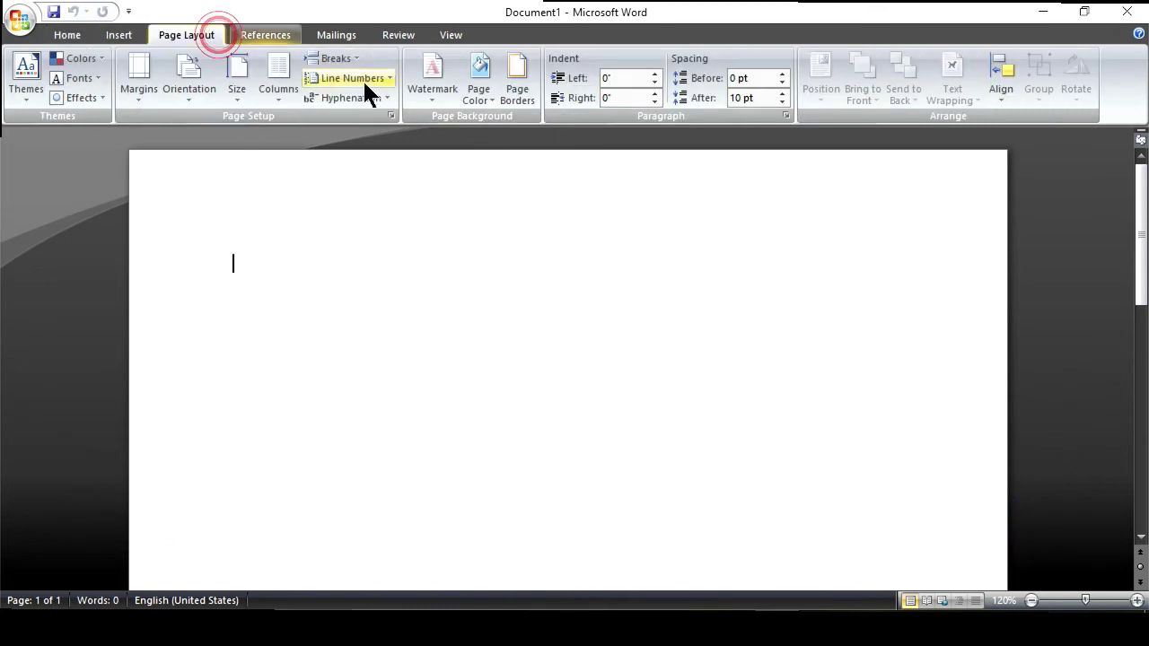
{"action": "left_click", "coordinate": [125, 94]}
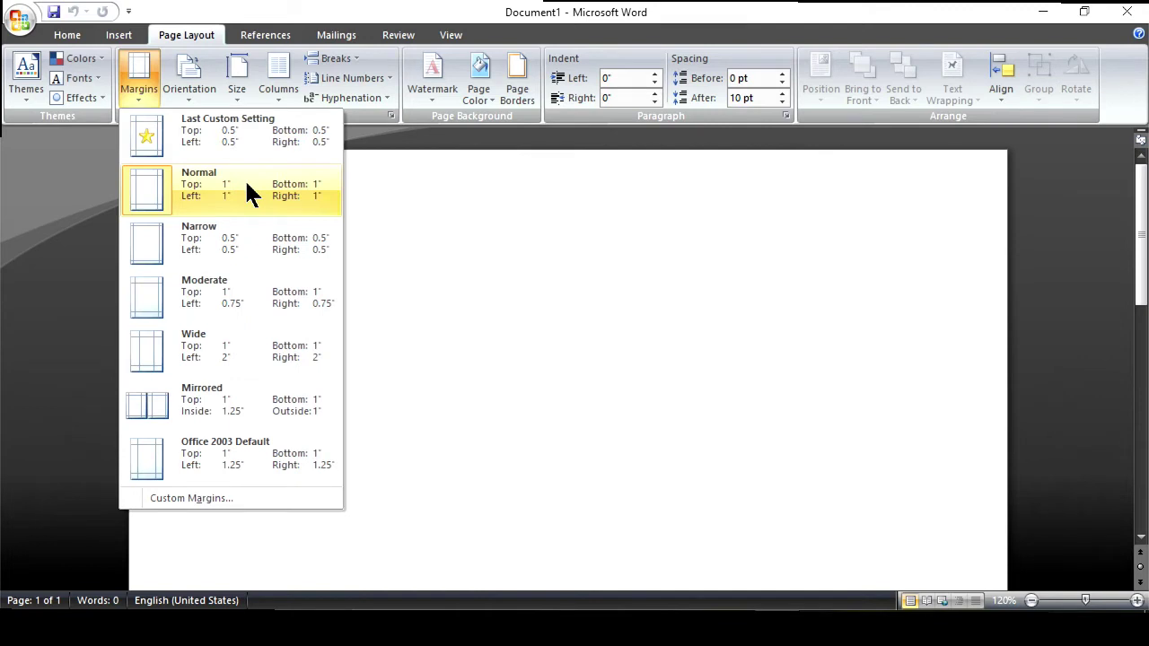
{"action": "left_click", "coordinate": [234, 86]}
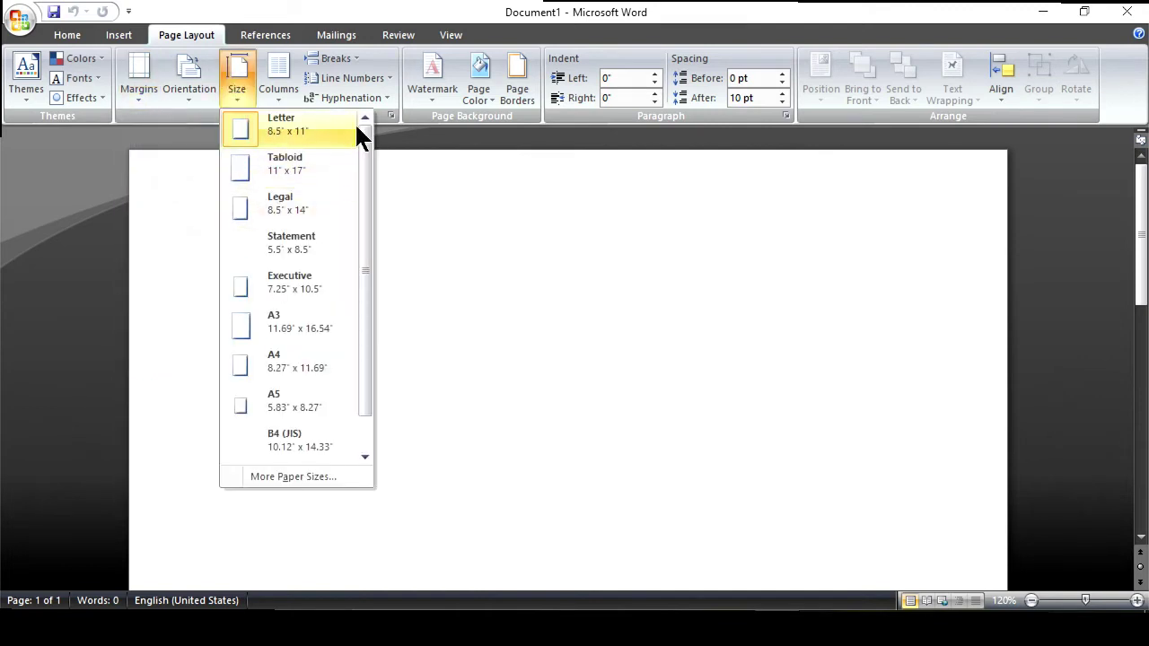
{"action": "left_click", "coordinate": [459, 207]}
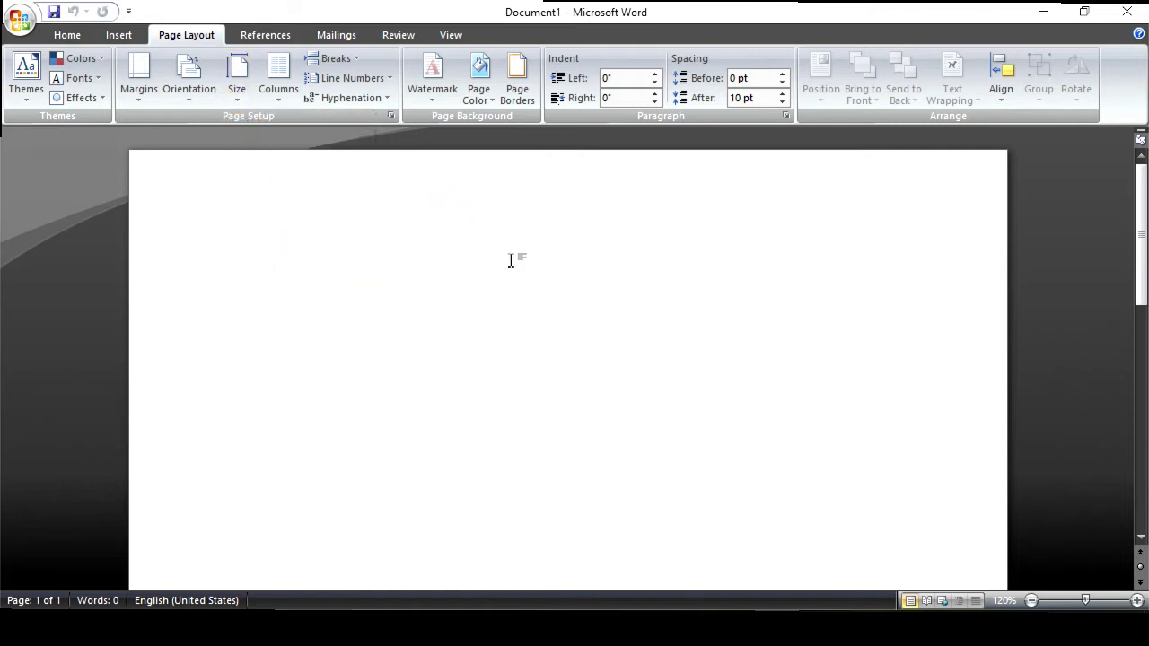